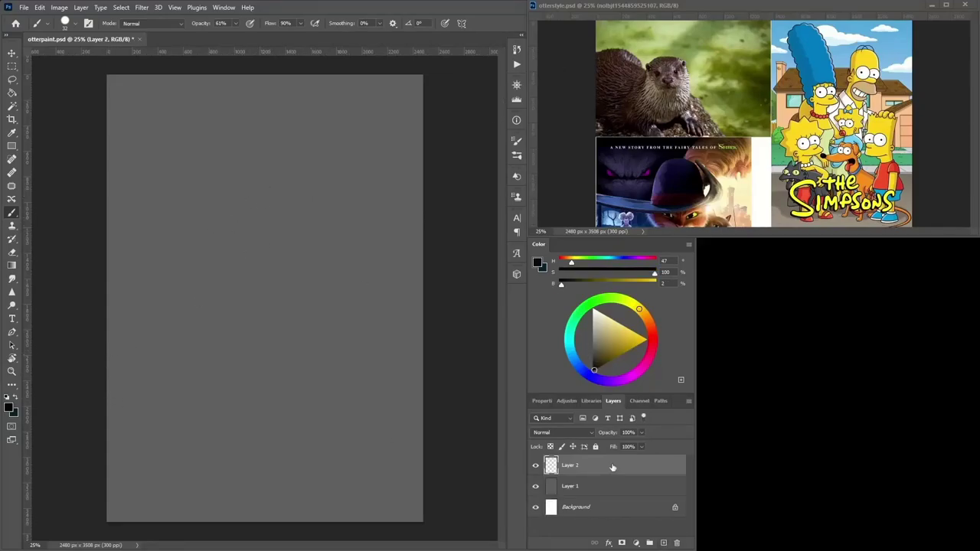
- Sketch horizontal guide lines, the otter's rough heart-shaped body and head, and a sloping tail line on Layer 2
left_click_drag(101, 356, 494, 355)
left_click_drag(104, 159, 525, 165)
left_click_drag(300, 357, 240, 290)
left_click_drag(259, 299, 212, 280)
left_click_drag(111, 285, 399, 285)
left_click_drag(237, 287, 210, 280)
mouse_move(195, 234)
left_mouse_down()
mouse_move(225, 254)
mouse_move(212, 309)
mouse_move(168, 321)
left_mouse_up()
mouse_move(130, 218)
left_mouse_down()
mouse_move(164, 252)
mouse_move(178, 248)
mouse_move(219, 306)
mouse_move(100, 293)
mouse_move(114, 222)
mouse_move(164, 249)
left_mouse_up()
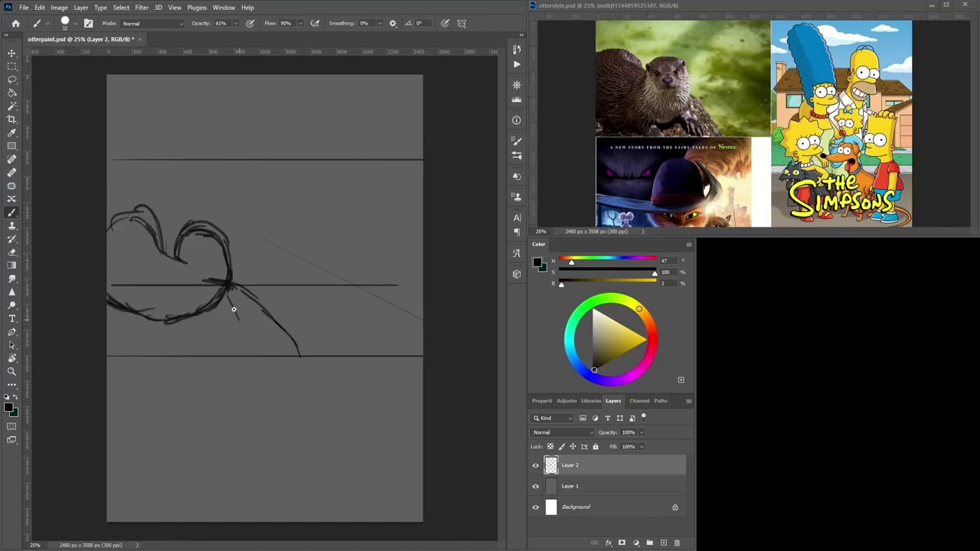
- Sketch two short front legs beneath the body and reinforce the belly curve
left_click_drag(234, 309, 237, 320)
left_click_drag(179, 334, 151, 354)
left_click_drag(154, 320, 147, 348)
left_click_drag(109, 305, 156, 333)
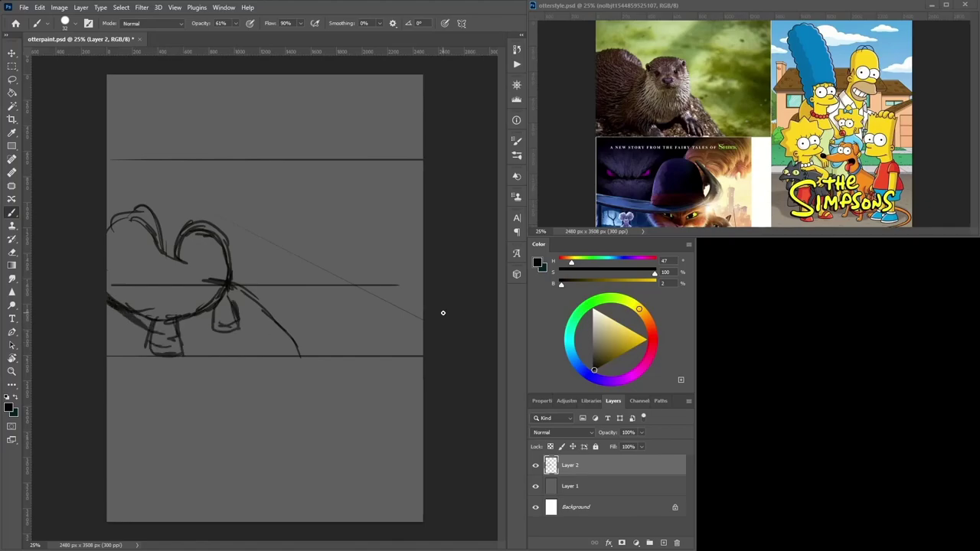
- Enlarge the sketch with Free Transform and complete the cut-off outline of the otter's back end
key("ctrl+t")
left_click_drag(423, 356, 470, 388)
left_click_drag(436, 363, 453, 363)
key("Return")
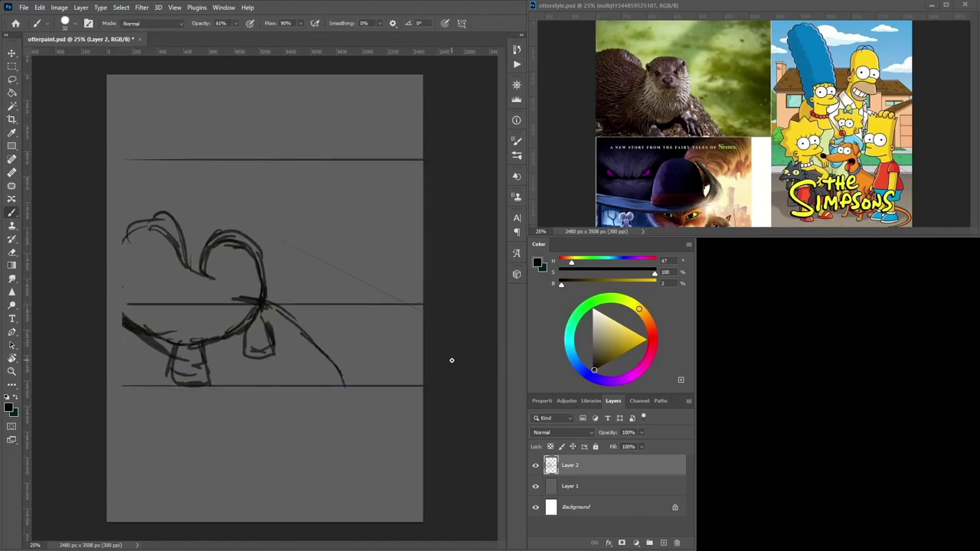
mouse_move(109, 297)
left_mouse_down()
mouse_move(125, 326)
mouse_move(197, 268)
left_mouse_up()
key("ctrl+t")
left_click_drag(486, 387, 498, 395)
key("Return")
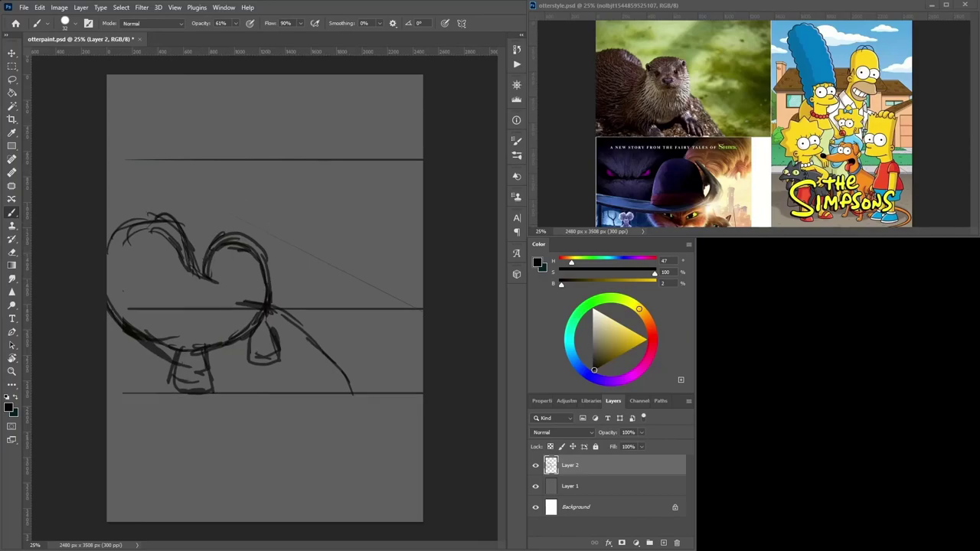
- Sample black, lower Layer 2's opacity to 45%, and add a new layer above it
left_click(291, 321, "alt")
left_click(291, 320, "alt")
left_click(642, 433)
left_click_drag(643, 444, 609, 447)
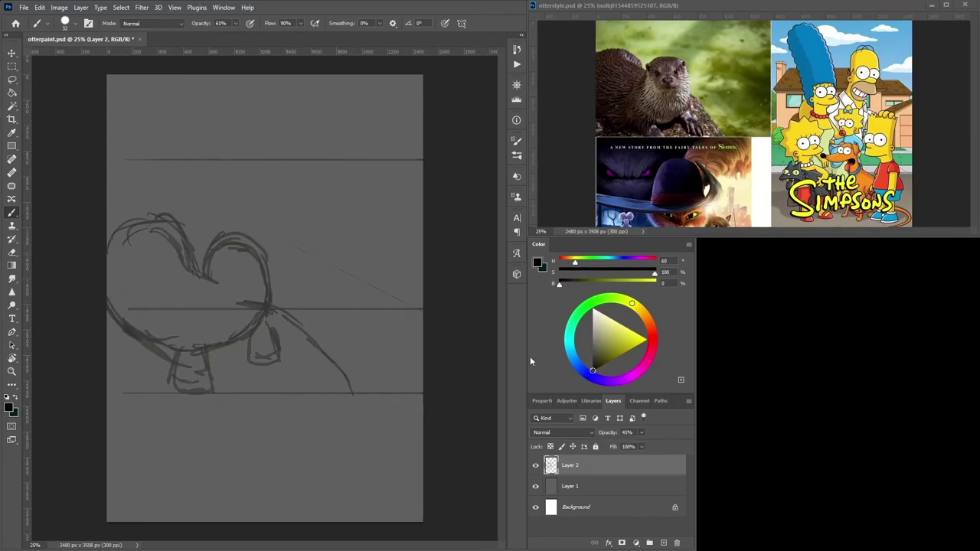
key("ctrl+shift+alt+n")
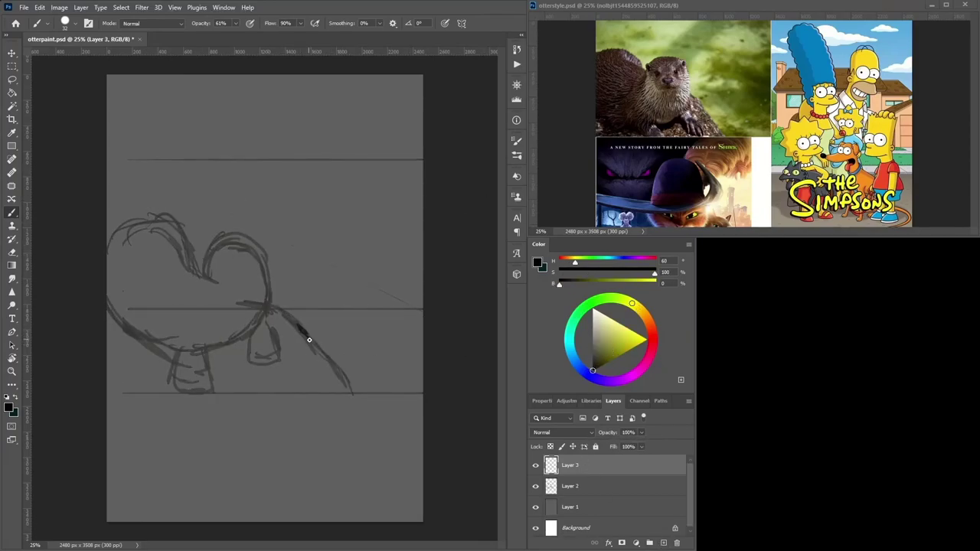
- Redraw the otter's body, head and front legs over the faded sketch, adding construction lines for the muzzle and chest
mouse_move(270, 305)
left_mouse_down()
mouse_move(260, 223)
mouse_move(209, 242)
mouse_move(208, 222)
mouse_move(264, 231)
mouse_move(253, 210)
mouse_move(212, 238)
mouse_move(215, 261)
mouse_move(183, 248)
mouse_move(185, 213)
mouse_move(144, 209)
mouse_move(114, 222)
mouse_move(107, 255)
mouse_move(144, 345)
mouse_move(135, 333)
mouse_move(211, 253)
mouse_move(177, 356)
mouse_move(218, 377)
mouse_move(227, 363)
mouse_move(216, 355)
mouse_move(277, 287)
mouse_move(278, 329)
left_mouse_up()
mouse_move(286, 368)
left_mouse_down()
mouse_move(255, 347)
mouse_move(280, 371)
left_mouse_up()
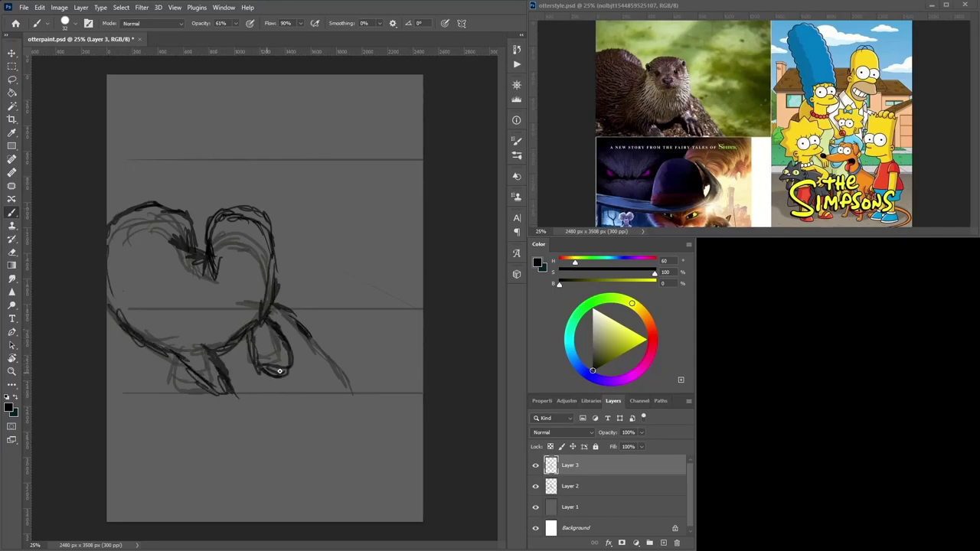
mouse_move(222, 240)
left_mouse_down()
mouse_move(234, 278)
mouse_move(149, 258)
mouse_move(255, 258)
mouse_move(259, 243)
mouse_move(238, 260)
left_mouse_up()
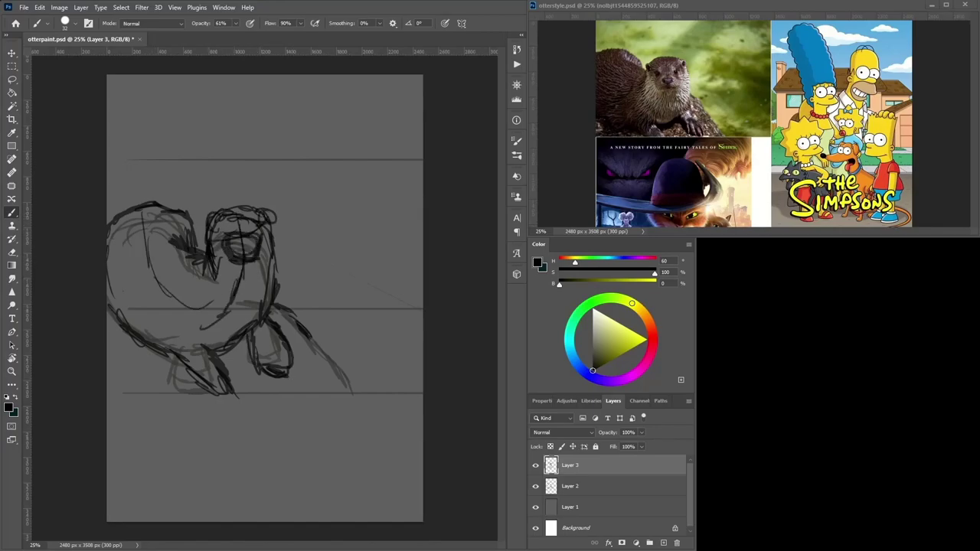
- Fade Layer 3 and draw the top of the head in dark strokes on a new layer above it
left_click_drag(608, 433, 580, 432)
left_click(664, 542)
mouse_move(269, 238)
left_mouse_down()
mouse_move(224, 230)
mouse_move(274, 237)
mouse_move(256, 221)
left_mouse_up()
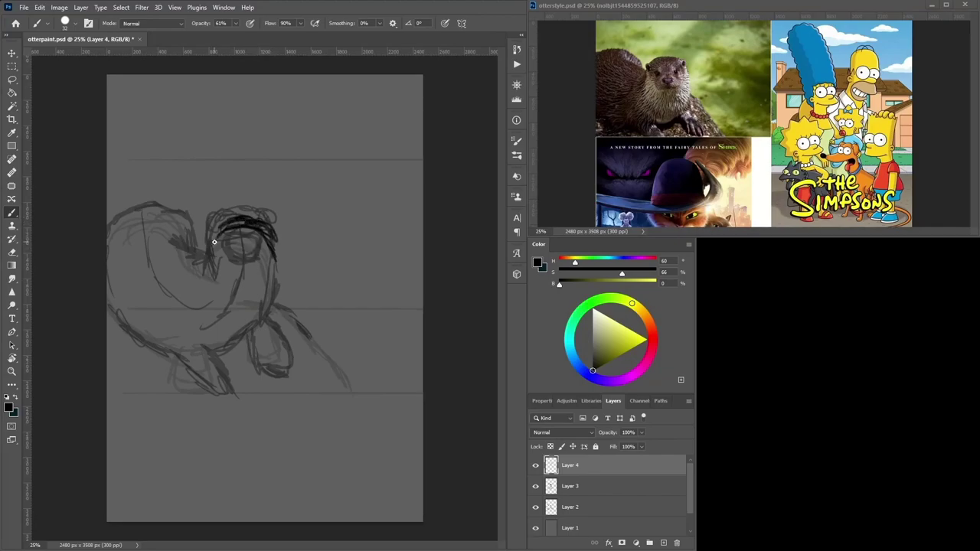
left_click(268, 227, "alt")
left_click_drag(264, 225, 274, 221)
left_click(268, 223, "alt")
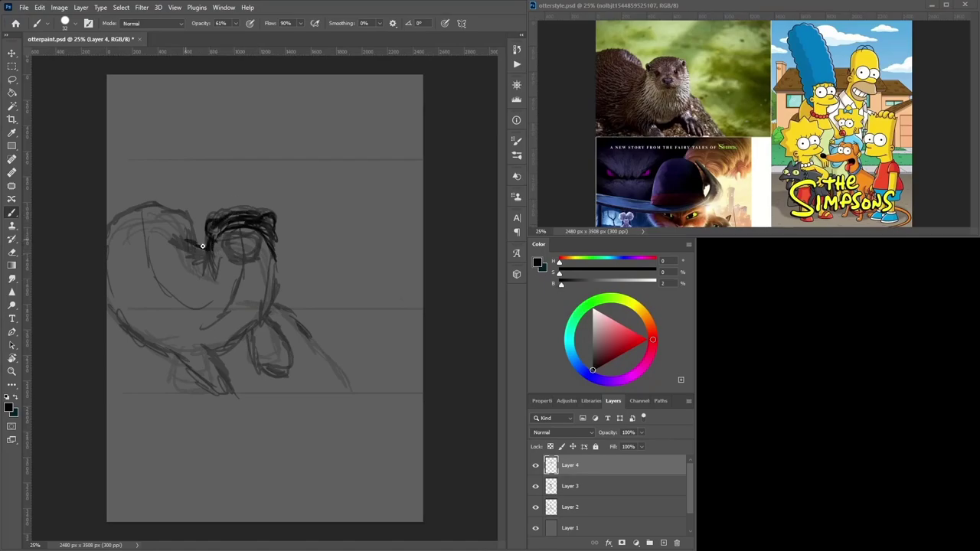
- Outline the otter's back, neck and near front leg, and draw its eyes, nose and smiling mouth
left_click_drag(202, 246, 179, 235)
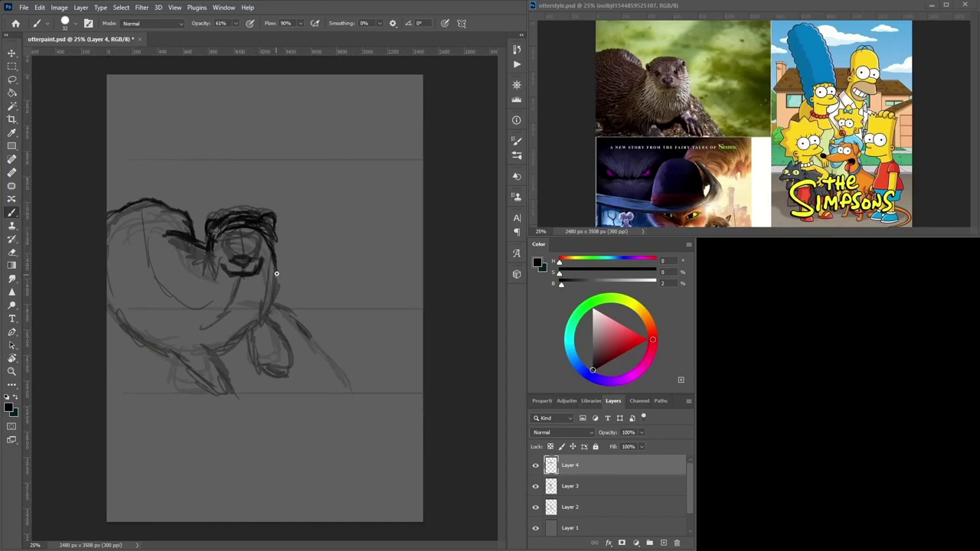
mouse_move(277, 273)
left_mouse_down()
mouse_move(276, 242)
mouse_move(274, 310)
left_mouse_up()
left_click(260, 276, "alt")
mouse_move(259, 242)
left_mouse_down()
mouse_move(262, 310)
mouse_move(215, 354)
mouse_move(230, 385)
left_mouse_up()
left_click(251, 242, "alt")
left_click(264, 264, "alt")
left_click(253, 280, "alt")
- Draw a straight ground line across the canvas under the paw and outline the belly and far front leg
mouse_move(229, 383)
left_mouse_down()
mouse_move(196, 383)
mouse_move(422, 383)
left_mouse_up()
left_click_drag(423, 383, 108, 383)
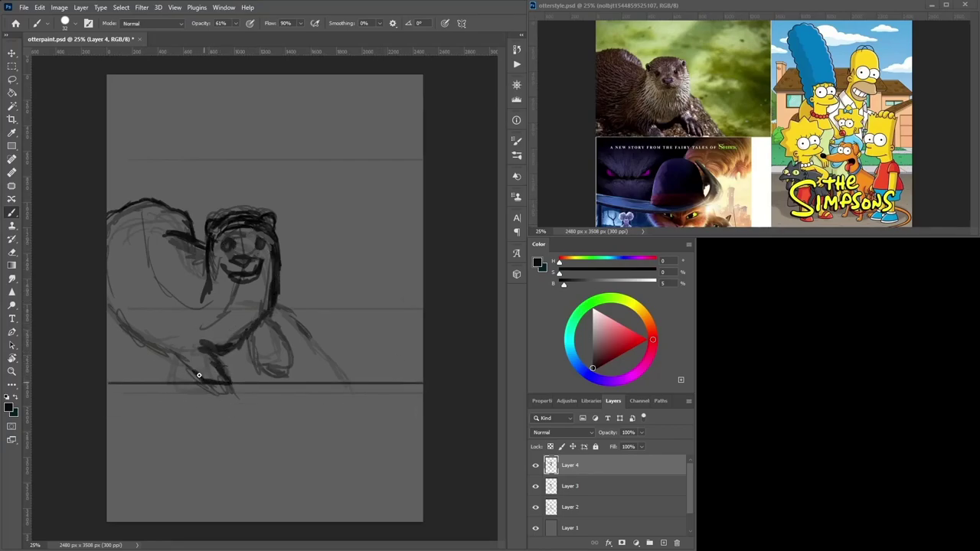
mouse_move(198, 375)
left_mouse_down()
mouse_move(163, 343)
mouse_move(107, 306)
left_mouse_up()
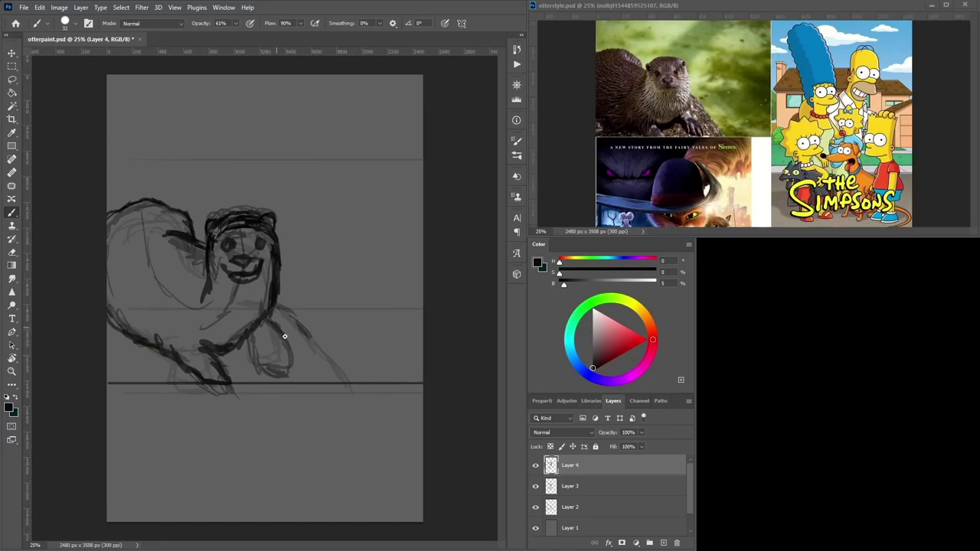
mouse_move(278, 329)
left_mouse_down()
mouse_move(293, 347)
mouse_move(285, 366)
mouse_move(255, 350)
mouse_move(281, 342)
left_mouse_up()
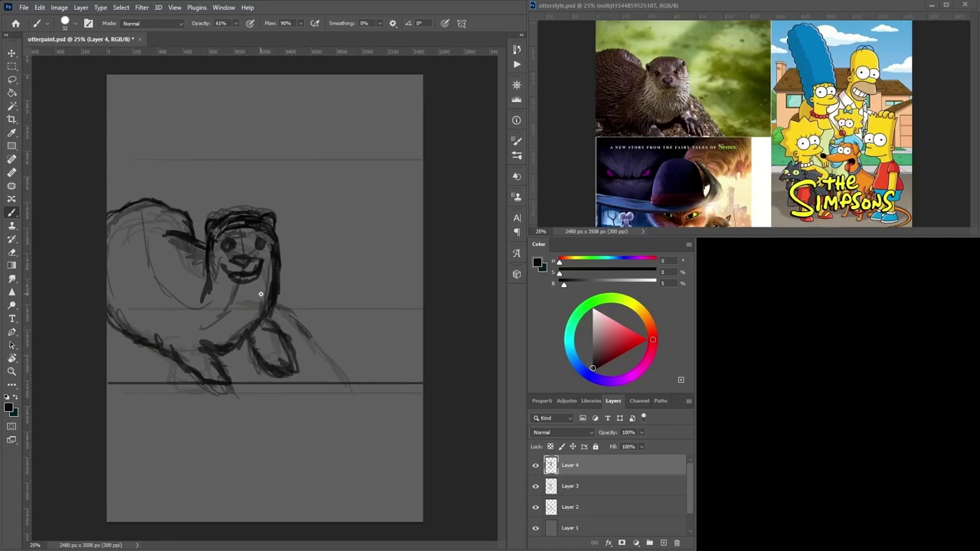
- Block in the head and the area beside the neck with sampled greys, using a larger brush
left_click(319, 225, "alt")
mouse_move(242, 222)
left_mouse_down()
mouse_move(218, 232)
mouse_move(214, 251)
left_mouse_up()
mouse_move(245, 229)
left_mouse_down()
mouse_move(244, 218)
mouse_move(269, 231)
left_mouse_up()
right_click(271, 246)
left_click_drag(346, 276, 357, 276)
mouse_move(270, 237)
left_mouse_down()
mouse_move(268, 288)
mouse_move(222, 307)
left_mouse_up()
left_click_drag(217, 265, 207, 297)
left_click(207, 246, "alt")
mouse_move(207, 245)
left_mouse_down()
mouse_move(192, 283)
mouse_move(206, 341)
mouse_move(194, 343)
left_mouse_up()
- Refine the outer edge of the neck and fill the chest with sampled grey tones
left_click_drag(265, 284, 271, 300)
left_click(268, 279, "alt")
mouse_move(270, 254)
left_mouse_down()
mouse_move(271, 283)
mouse_move(252, 296)
mouse_move(271, 298)
left_mouse_up()
left_click(258, 301, "alt")
left_click(276, 276, "alt")
mouse_move(276, 237)
left_mouse_down()
mouse_move(251, 326)
mouse_move(237, 338)
left_mouse_up()
left_click(243, 319, "alt")
- Shade the otter's back and the body area beside the neck with sampled greys
left_click_drag(195, 286, 198, 265)
mouse_move(193, 249)
left_mouse_down()
mouse_move(170, 239)
mouse_move(160, 289)
left_mouse_up()
mouse_move(144, 215)
left_mouse_down()
mouse_move(153, 252)
mouse_move(170, 214)
mouse_move(178, 224)
left_mouse_up()
left_click(155, 205, "alt")
left_click(181, 202, "alt")
left_click(186, 228, "alt")
mouse_move(190, 264)
left_mouse_down()
mouse_move(196, 255)
mouse_move(179, 239)
left_mouse_up()
mouse_move(179, 238)
left_mouse_down()
mouse_move(196, 277)
mouse_move(197, 307)
left_mouse_up()
left_click(195, 296, "alt")
- Shade the belly dark grey and fill both front legs with sampled grey tones
mouse_move(157, 312)
left_mouse_down()
mouse_move(145, 300)
mouse_move(111, 296)
left_mouse_up()
left_click(154, 347, "alt")
mouse_move(155, 336)
left_mouse_down()
mouse_move(120, 297)
mouse_move(160, 337)
mouse_move(114, 327)
left_mouse_up()
left_click(120, 295, "alt")
left_click(198, 366, "alt")
mouse_move(180, 351)
left_mouse_down()
mouse_move(221, 385)
mouse_move(192, 359)
mouse_move(223, 362)
mouse_move(230, 351)
mouse_move(214, 340)
mouse_move(224, 328)
mouse_move(271, 363)
mouse_move(271, 332)
mouse_move(259, 356)
mouse_move(279, 348)
mouse_move(209, 357)
mouse_move(222, 391)
mouse_move(179, 334)
left_mouse_up()
left_click(196, 349, "alt")
left_click(215, 367, "alt")
left_click(192, 332, "alt")
left_click(247, 342, "alt")
left_click(270, 341, "alt")
left_click(258, 330, "alt")
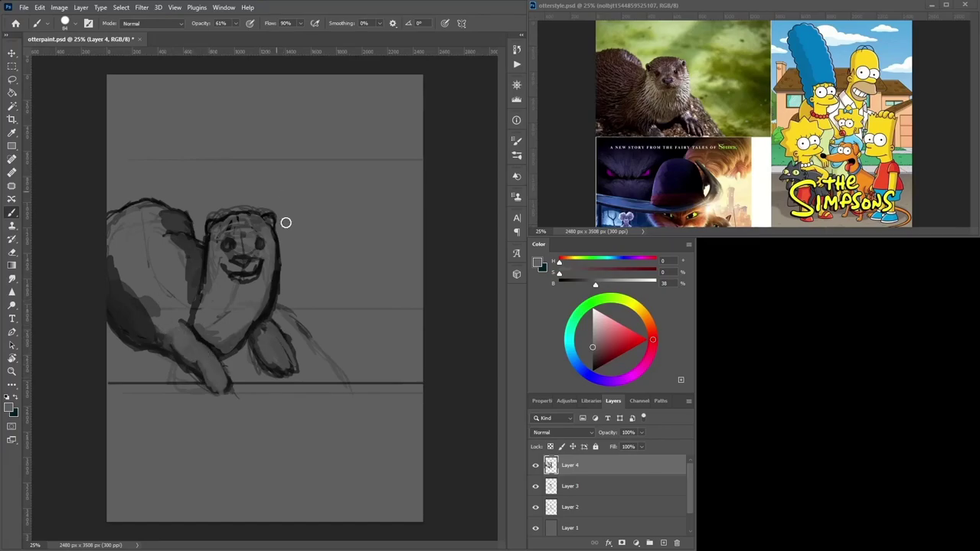
- Paint the chest a lighter grey and blend darker grey over the body and front legs
left_click(595, 332)
left_click_drag(221, 301, 216, 318)
left_click(215, 312, "alt")
mouse_move(213, 312)
left_mouse_down()
mouse_move(210, 278)
mouse_move(212, 304)
mouse_move(263, 290)
mouse_move(273, 271)
mouse_move(214, 316)
mouse_move(181, 276)
mouse_move(153, 317)
mouse_move(158, 284)
mouse_move(112, 217)
mouse_move(162, 225)
mouse_move(131, 215)
mouse_move(110, 217)
mouse_move(115, 282)
left_mouse_up()
left_click(270, 280, "alt")
left_click(184, 261, "alt")
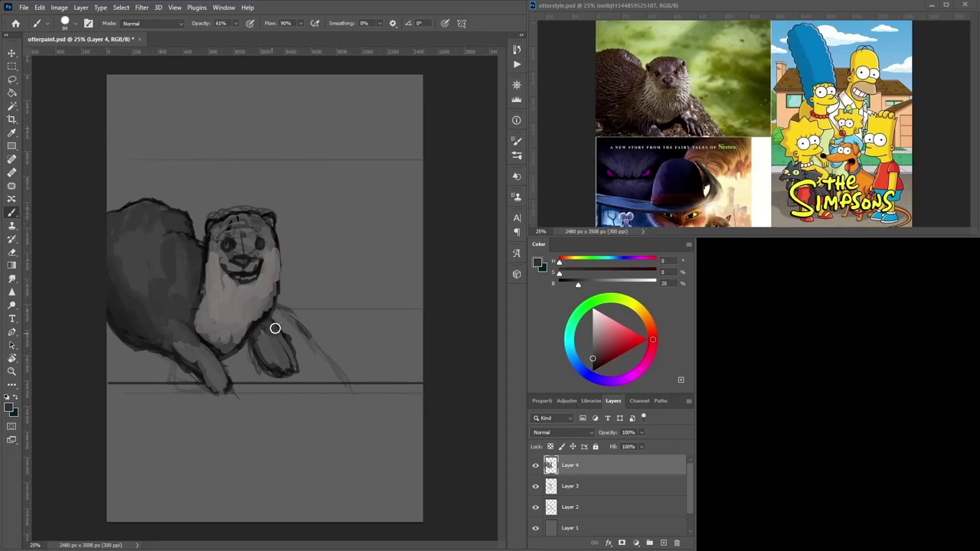
left_click_drag(275, 328, 273, 339)
mouse_move(195, 355)
left_mouse_down()
mouse_move(217, 367)
mouse_move(221, 341)
left_mouse_up()
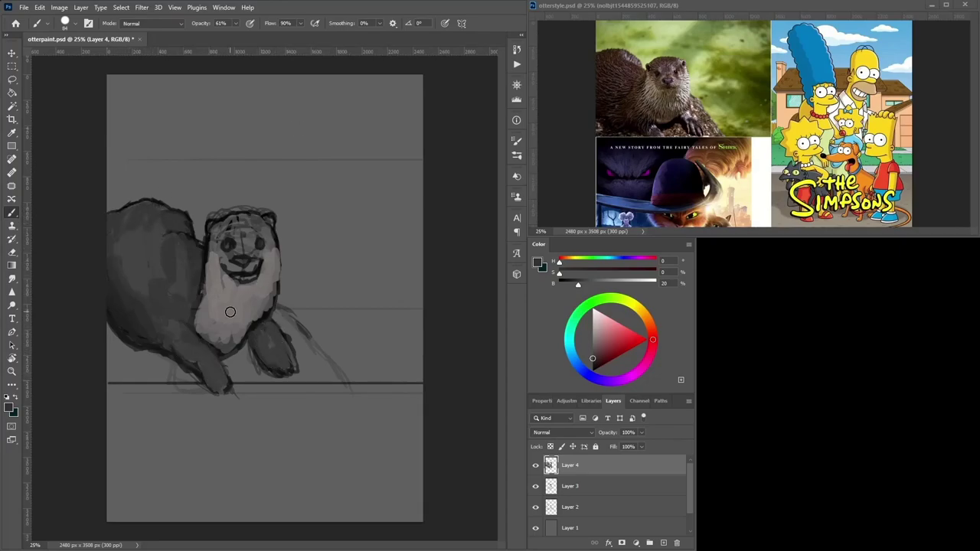
- Outline the tail in black and add dark horizontal ground lines behind and beneath the otter
left_click(593, 372)
left_click_drag(280, 306, 348, 379)
mouse_move(334, 379)
left_mouse_down()
mouse_move(344, 384)
mouse_move(161, 384)
left_mouse_up()
left_click_drag(258, 376, 107, 375)
- Reshape both front legs with sampled greys and add dark toe lines to the far paw
left_click(212, 361, "alt")
left_click_drag(207, 371, 218, 384)
left_click(272, 370, "alt")
left_click_drag(192, 343, 208, 361)
mouse_move(268, 342)
left_mouse_down()
mouse_move(267, 357)
mouse_move(255, 345)
mouse_move(265, 359)
mouse_move(291, 349)
left_mouse_up()
left_click(276, 384, "alt")
left_click(254, 345, "alt")
left_click(253, 345, "alt")
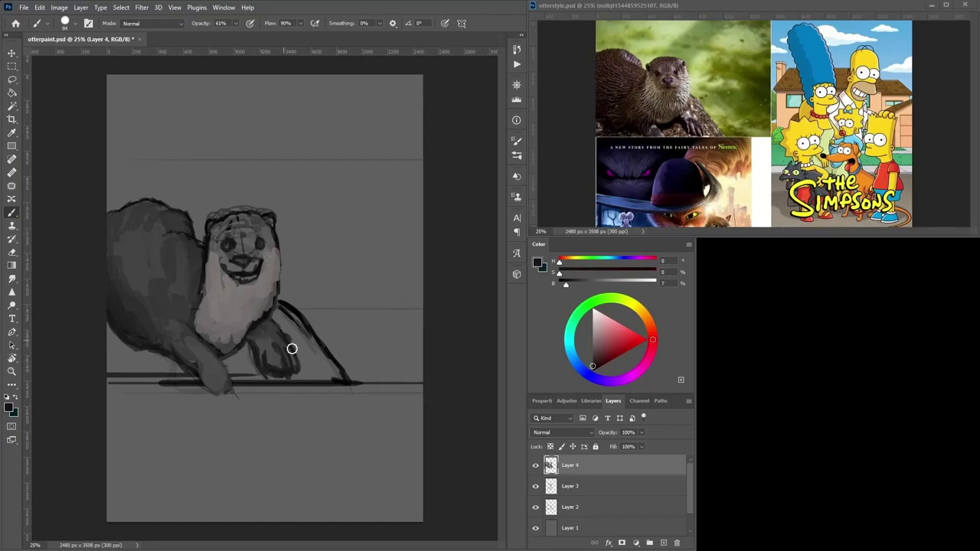
key("e")
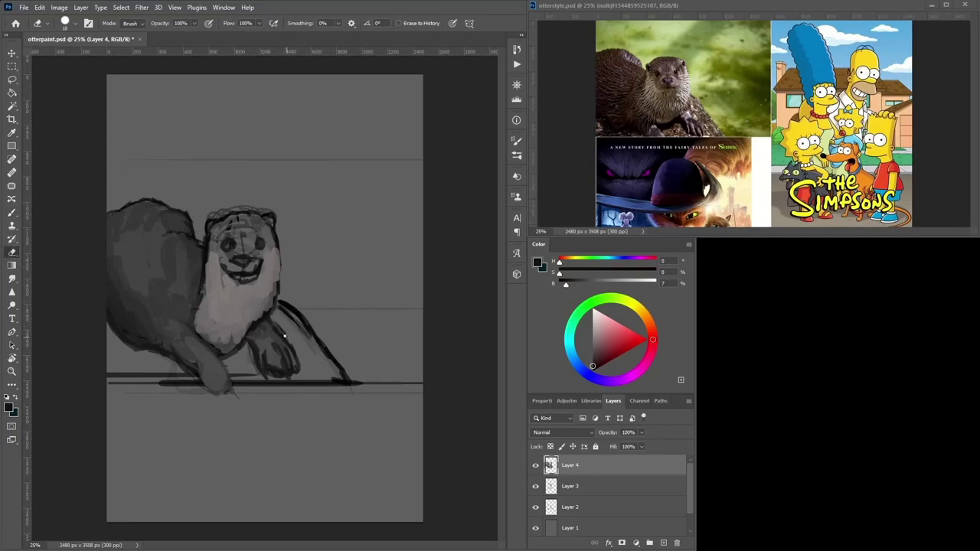
- Hide Layers 3 and 2, lower Layer 4's opacity to 43%, and add a new layer on top with black as the colour
left_click(535, 486)
left_click(535, 506)
left_click_drag(607, 433, 563, 432)
left_click(591, 371)
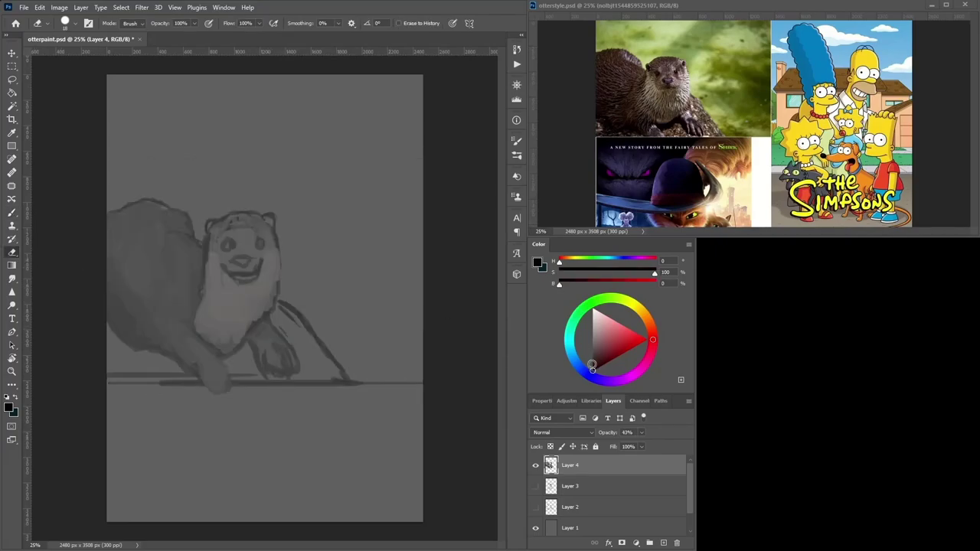
left_click(661, 542)
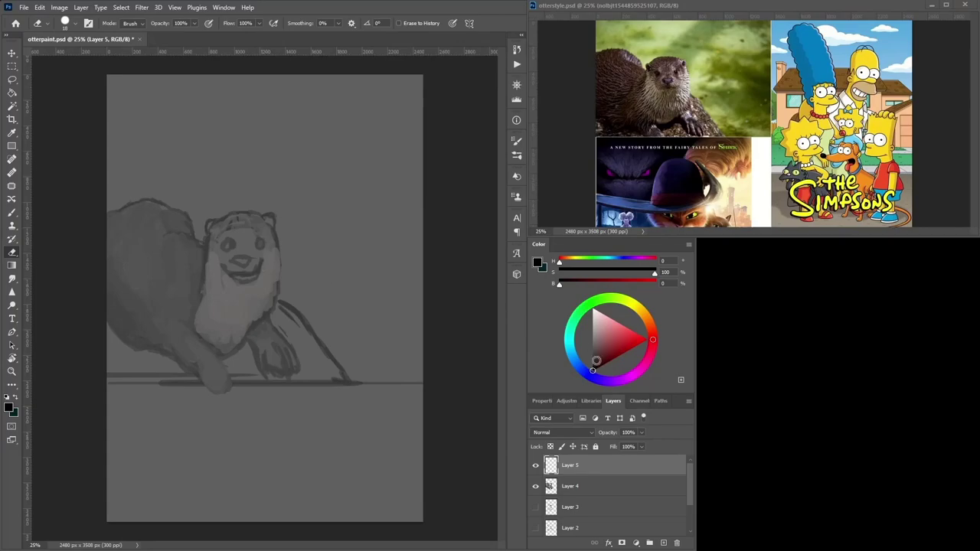
- Draw clean lines for the nose, muzzle, eyes, head and chest on Layer 5 with a smaller dark brush
left_click_drag(597, 361, 590, 375)
left_click(12, 214)
right_click(271, 256)
left_click_drag(265, 264, 264, 273)
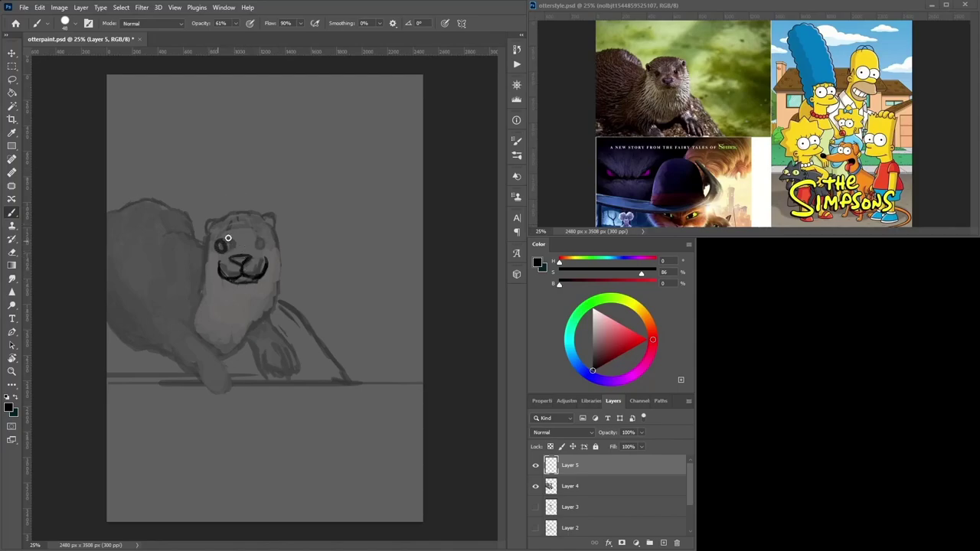
left_click(256, 242, "alt")
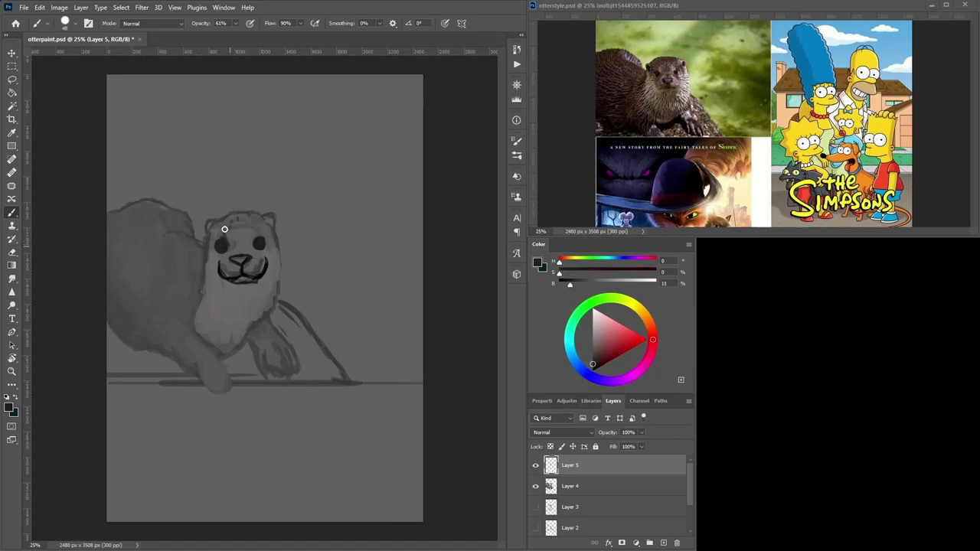
mouse_move(251, 219)
left_mouse_down()
mouse_move(199, 304)
mouse_move(217, 341)
mouse_move(263, 313)
mouse_move(273, 209)
mouse_move(258, 322)
mouse_move(191, 319)
left_mouse_up()
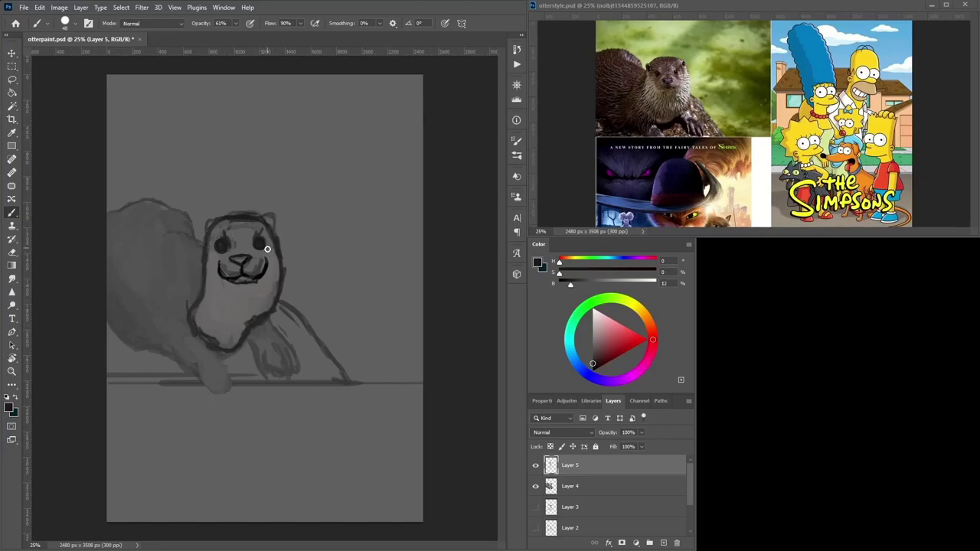
- Outline the otter's back, belly and pointed tail in black
left_click_drag(594, 361, 591, 370)
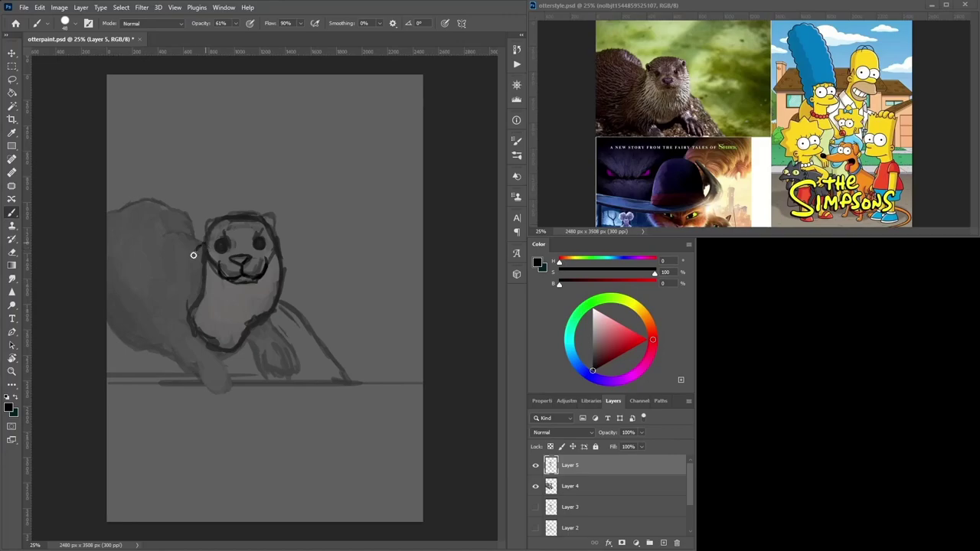
left_click_drag(203, 253, 126, 207)
mouse_move(118, 343)
left_mouse_down()
mouse_move(173, 342)
mouse_move(178, 352)
left_mouse_up()
left_click_drag(288, 304, 352, 383)
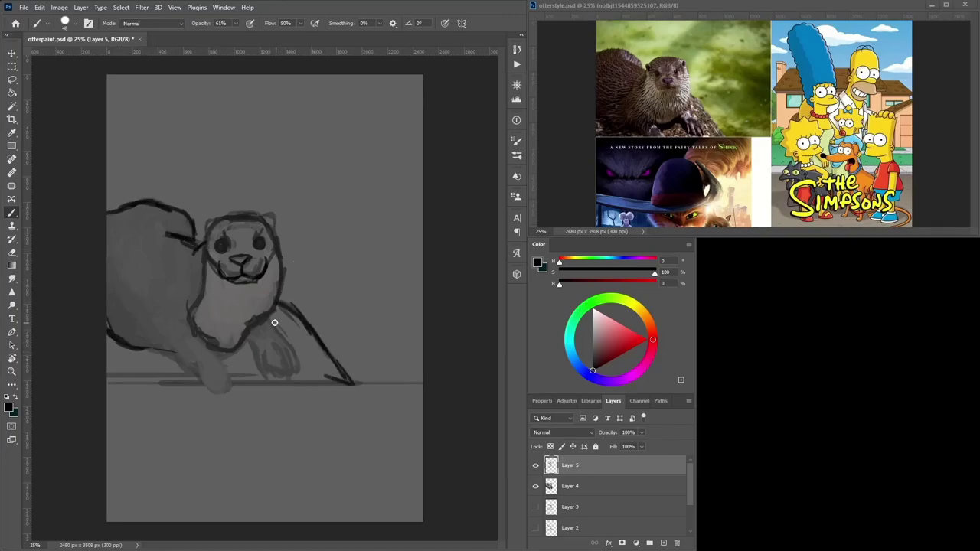
- Outline the far front leg and its toes in black
left_click_drag(273, 321, 271, 314)
left_click_drag(277, 353, 287, 377)
left_click_drag(267, 348, 264, 372)
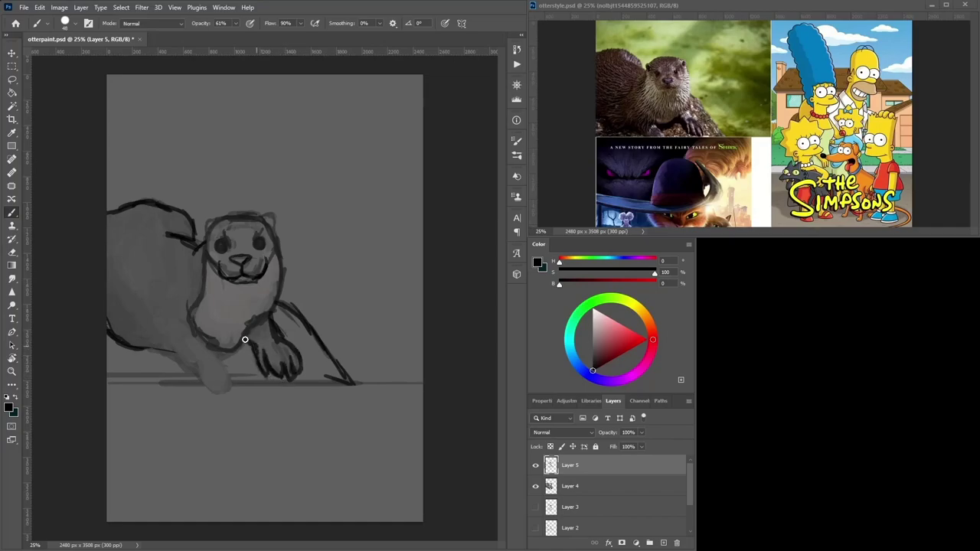
left_click_drag(245, 339, 262, 373)
- Refine the ears and neck edges with sampled tones and outline the near front leg down to its clawed paw
left_click(263, 220, "alt")
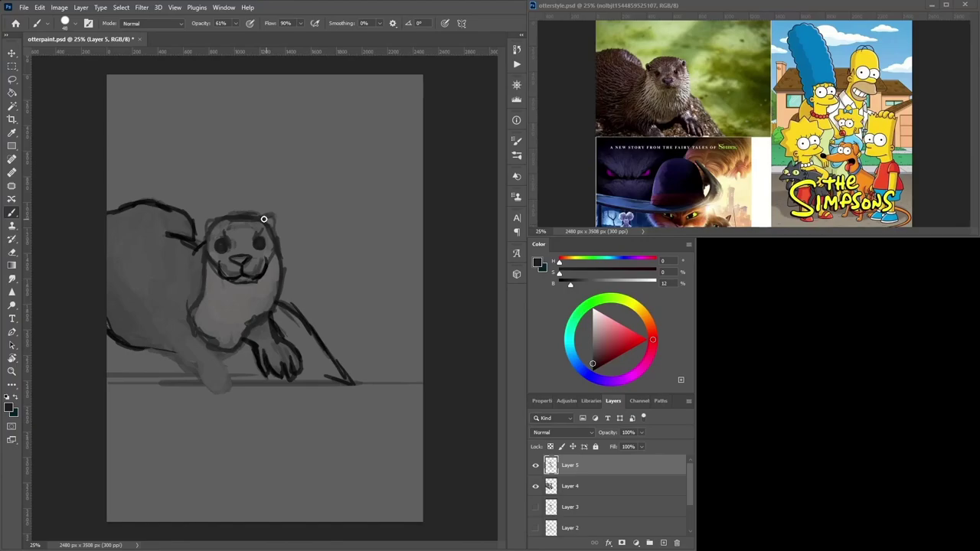
left_click(207, 239, "alt")
left_click_drag(209, 264, 198, 309)
left_click_drag(277, 277, 273, 306)
mouse_move(212, 348)
left_mouse_down()
mouse_move(235, 382)
mouse_move(161, 348)
left_mouse_up()
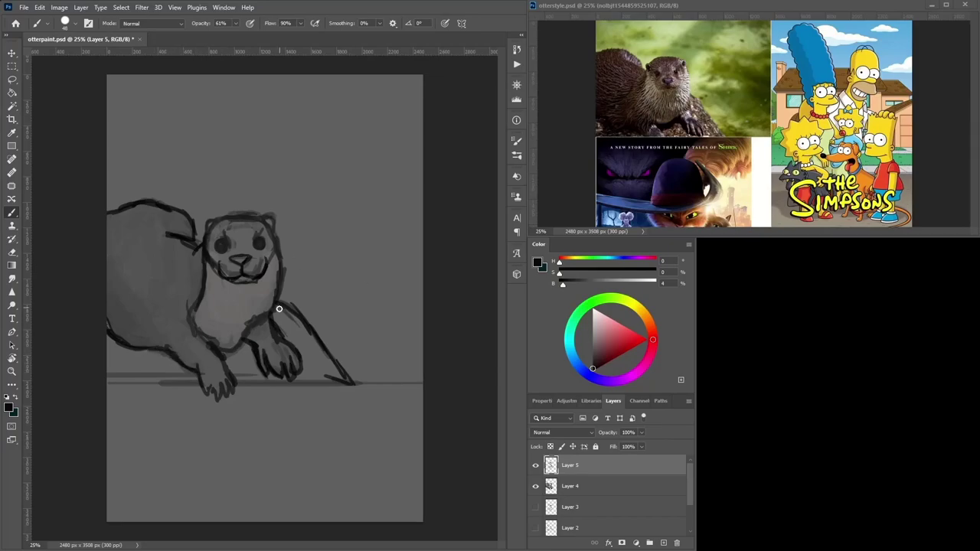
- Touch up the forehead and ear lines with sampled tones and erase stray marks along the neck
left_click(210, 381, "alt")
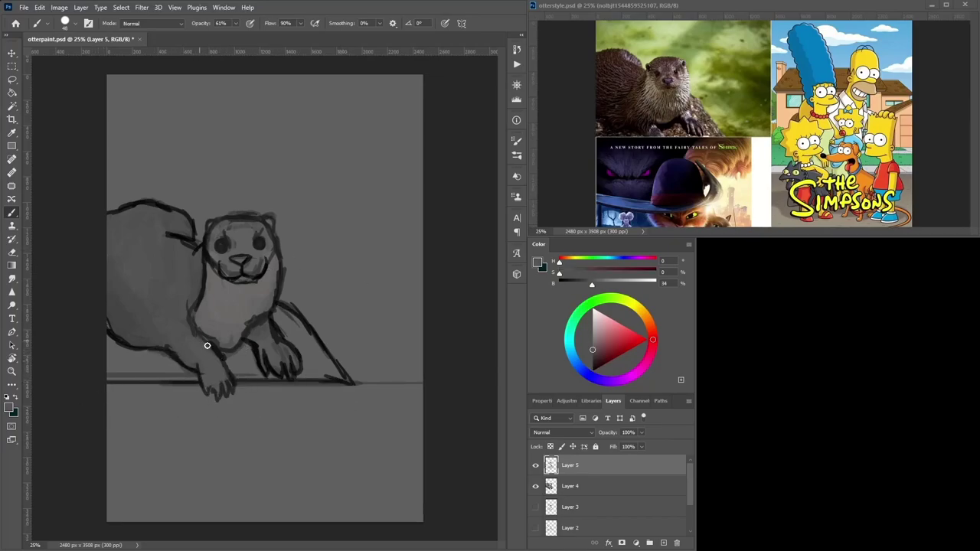
left_click_drag(248, 222, 219, 228)
left_click(193, 243, "alt")
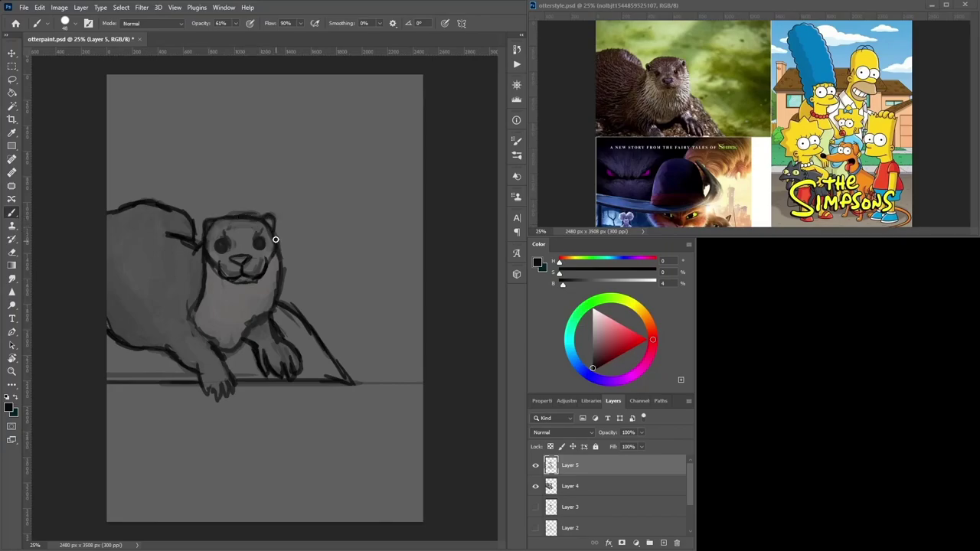
key("e")
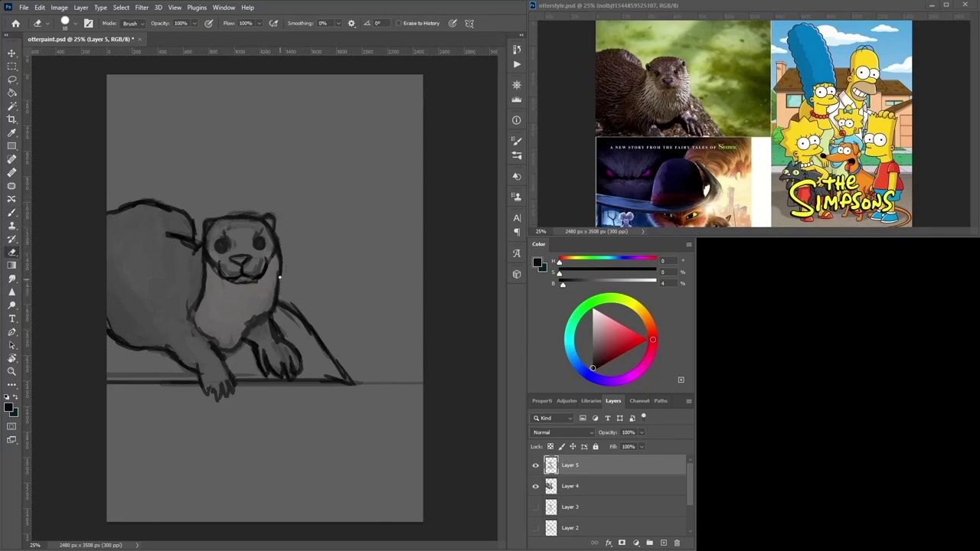
- Hide Layer 4 so only the clean line drawing shows, and make Layer 5 active
left_click(573, 488)
left_click(536, 487)
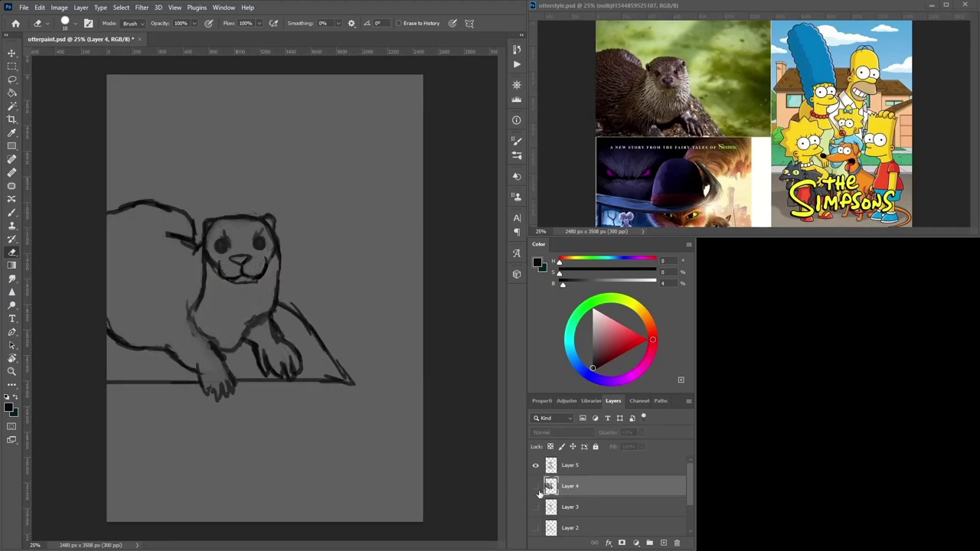
left_click(536, 487)
left_click(536, 487)
left_click(554, 465)
left_click(13, 93)
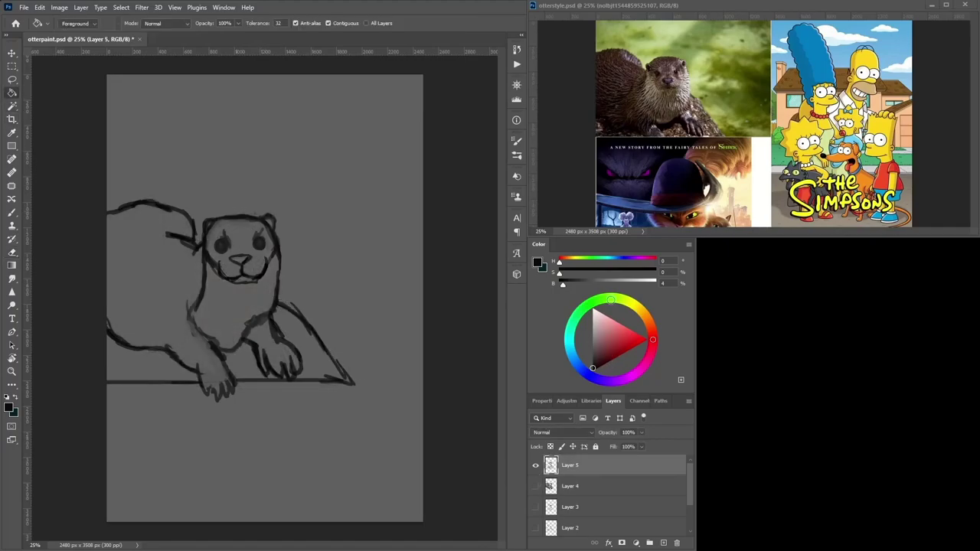
- Add a new layer above Layer 4 and extend the ground line from the tail tip to the canvas edge
left_click(579, 487)
left_click(663, 543)
left_click(12, 212)
left_click(347, 380, "alt")
left_click_drag(339, 381, 428, 381)
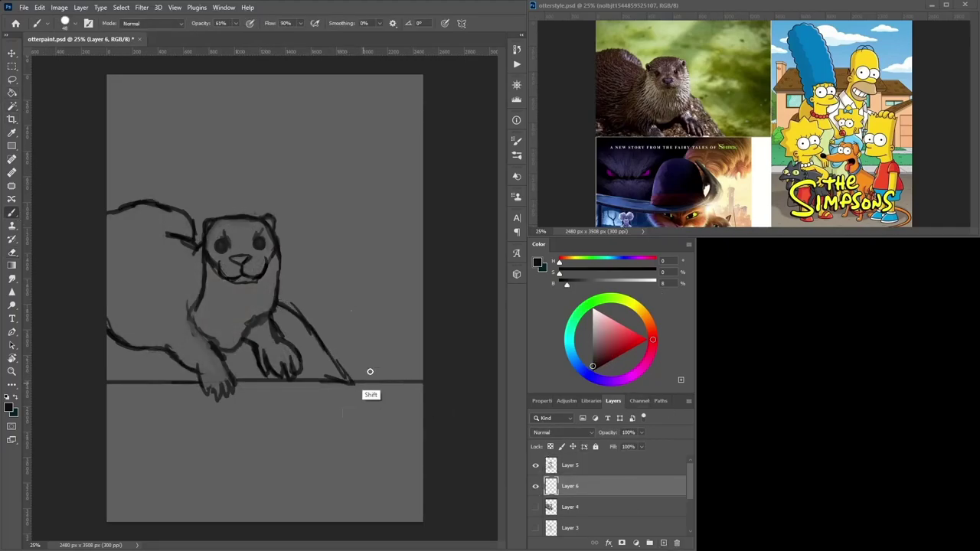
- Draw a straight horizontal line across the full canvas width, above the otter's back
left_click_drag(109, 144, 440, 146)
left_click(12, 93)
left_click(587, 261)
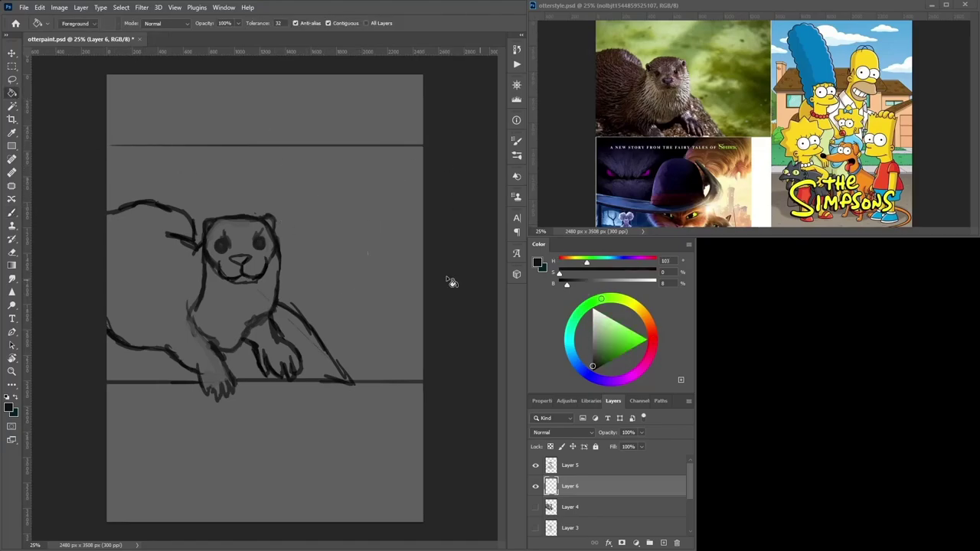
left_click(383, 282)
key("ctrl+z")
- Add a layer below Layer 6 and fill the rectangular band between the two horizontal lines with light grey at 66% brightness
left_click(582, 507)
left_click(579, 493)
left_click(663, 543, "ctrl")
key("m")
left_click_drag(107, 145, 426, 380)
left_click(12, 93)
left_click(593, 330)
left_click(398, 294)
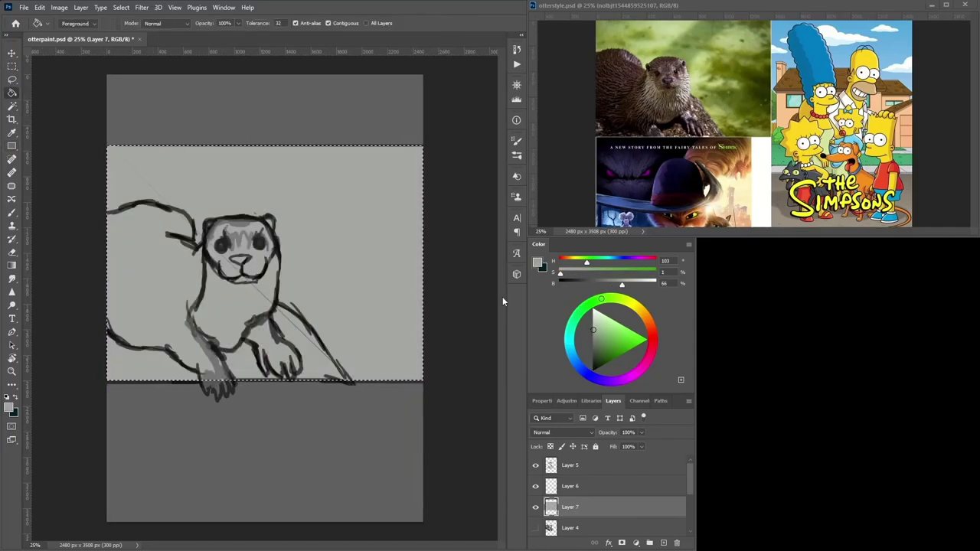
- Paint a broad dark grey diagonal trunk behind the otter's head with a size 99 brush, using sampled greys
left_click(13, 212)
left_click(160, 206, "alt")
right_click(295, 204)
left_click(391, 229)
mouse_move(265, 221)
left_mouse_down()
mouse_move(316, 150)
mouse_move(229, 230)
mouse_move(261, 197)
mouse_move(335, 151)
mouse_move(313, 138)
mouse_move(254, 204)
mouse_move(284, 234)
mouse_move(327, 177)
left_mouse_up()
left_click(283, 189, "alt")
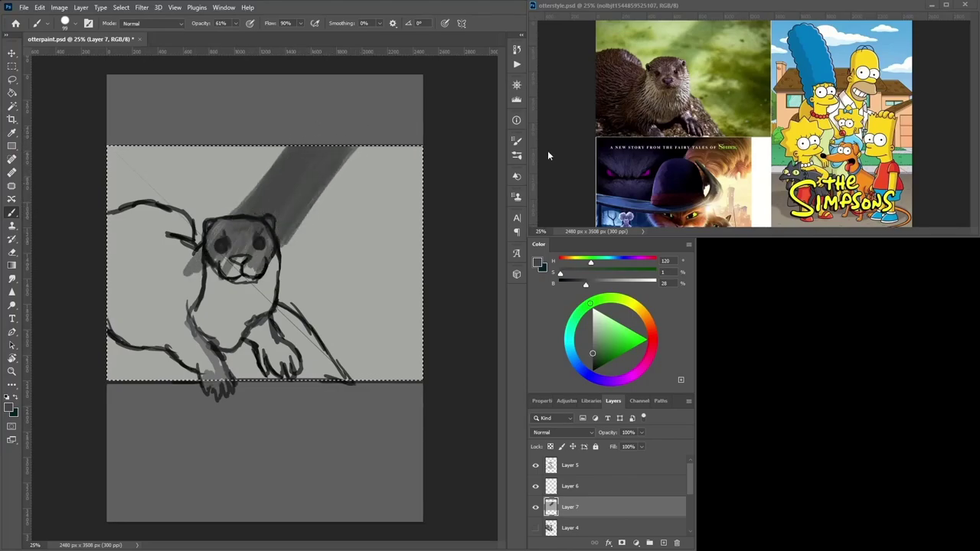
- Shade the ground beneath the body and the sloping shape beside the far paw with loose mid-grey strokes
mouse_move(333, 280)
left_mouse_down()
mouse_move(334, 310)
mouse_move(314, 360)
mouse_move(138, 359)
mouse_move(199, 377)
left_mouse_up()
left_click(295, 313, "alt")
left_click(297, 314, "alt")
- Clear the selection and fill the otter's body and face on Layer 5 with light peach (H 30, S 28, B 85)
left_click(535, 472)
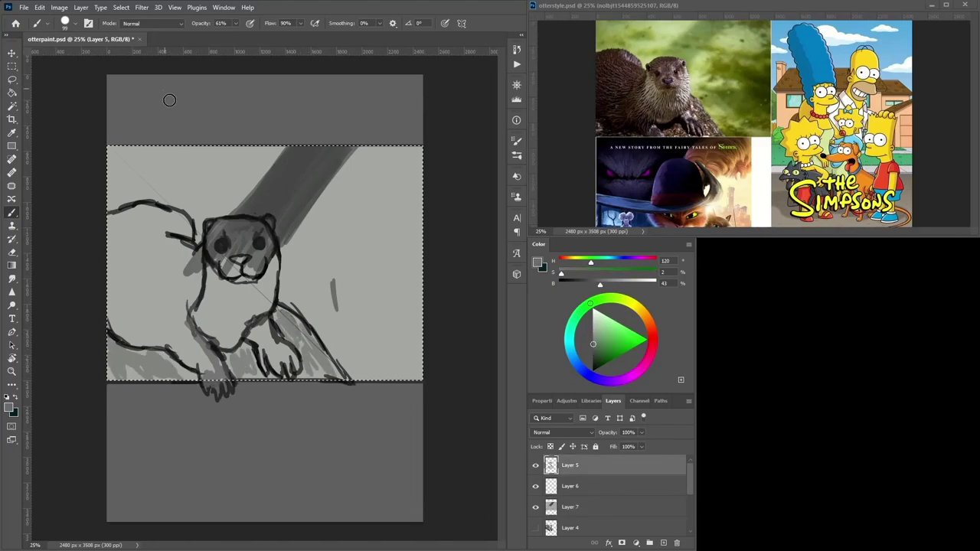
key("ctrl+d")
key("g")
left_click(647, 318)
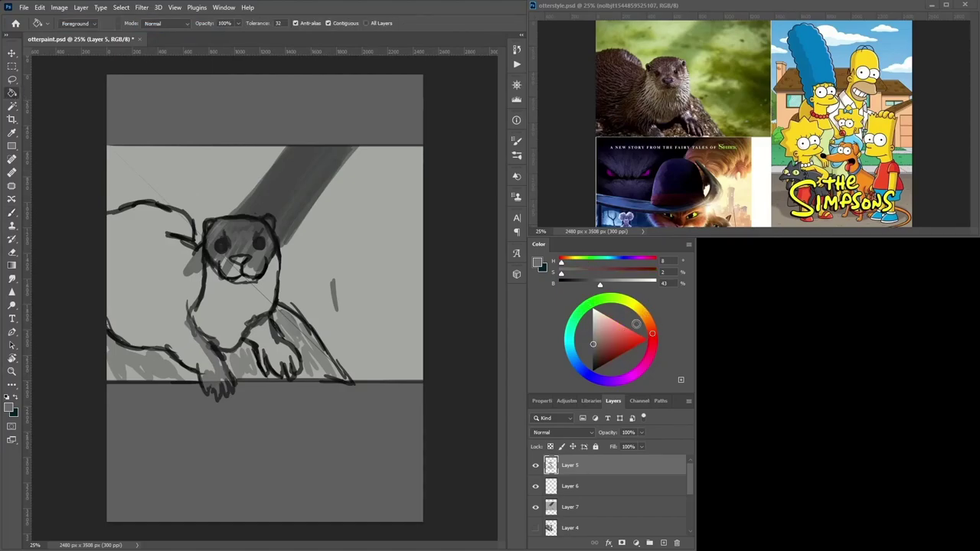
left_click(605, 325)
left_click(169, 280)
left_click(267, 264)
left_click(241, 231)
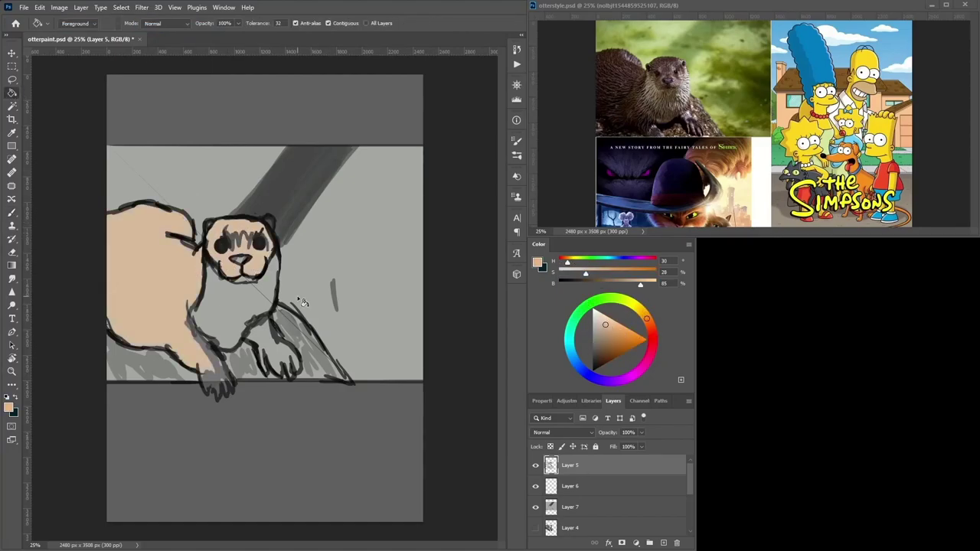
- Fill the body with medium brown (H 30, S 49, B 48) and paint the near front leg with a size 51 brush
left_click_drag(605, 335, 605, 348)
left_click(164, 275)
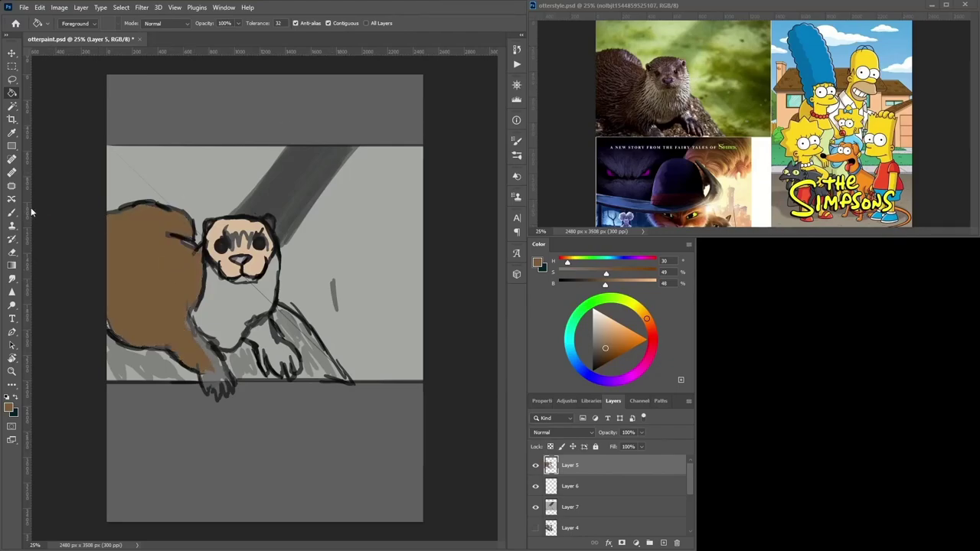
left_click(11, 213)
left_click_drag(208, 364, 210, 373)
right_click(224, 350)
left_click_drag(309, 374, 303, 374)
left_click_drag(194, 333, 198, 340)
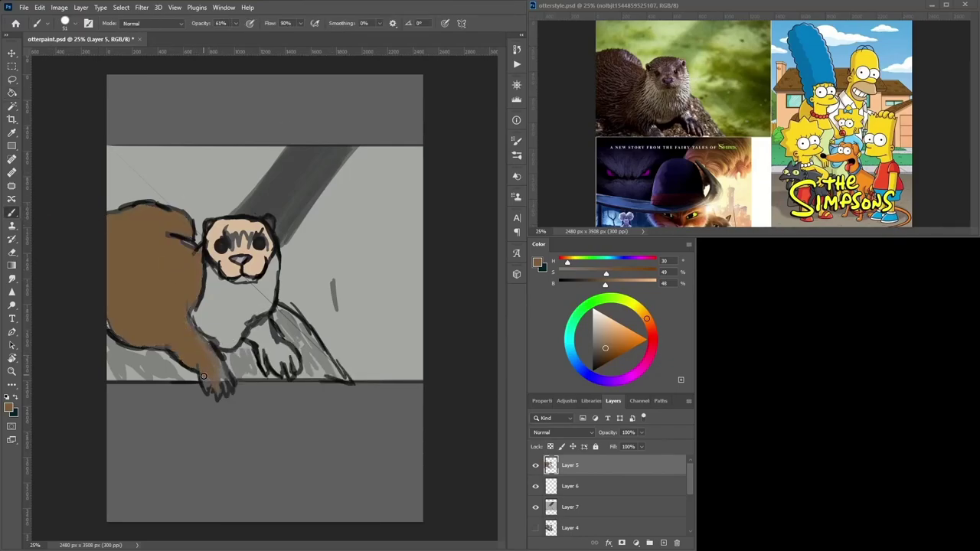
- Paint the far front leg brown and add lighter sampled tones to the belly, flank and back
mouse_move(263, 347)
left_mouse_down()
mouse_move(297, 363)
mouse_move(278, 360)
mouse_move(264, 332)
left_mouse_up()
left_click(260, 345, "alt")
mouse_move(136, 328)
left_mouse_down()
mouse_move(103, 307)
mouse_move(142, 336)
left_mouse_up()
left_click(140, 300, "alt")
left_click_drag(158, 265, 159, 217)
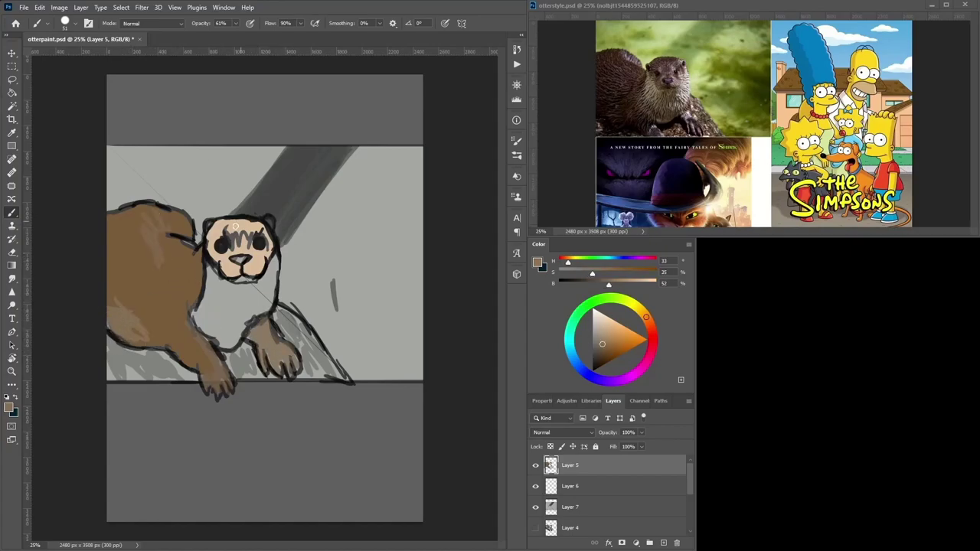
- Paint the chest and throat with a warm off-white (H 33, S 6, B 96) and blend it with sampled tones
left_click(595, 314)
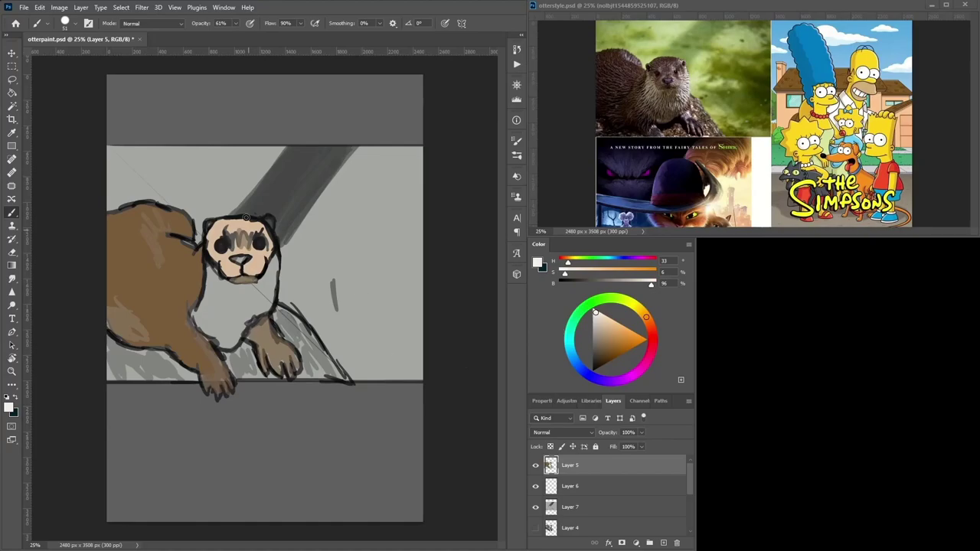
left_click_drag(221, 293, 221, 316)
left_click(222, 306, "alt")
mouse_move(223, 315)
left_mouse_down()
mouse_move(258, 296)
mouse_move(216, 286)
mouse_move(267, 285)
mouse_move(235, 323)
mouse_move(203, 300)
left_mouse_up()
- Paint the forehead and muzzle with sampled browns over the old grey marks between the eyes
left_click(185, 258, "alt")
mouse_move(234, 237)
left_mouse_down()
mouse_move(246, 253)
mouse_move(248, 244)
left_mouse_up()
left_click(262, 243, "alt")
mouse_move(235, 258)
left_mouse_down()
mouse_move(244, 258)
mouse_move(211, 229)
mouse_move(252, 227)
mouse_move(213, 240)
left_mouse_up()
left_click(239, 238, "alt")
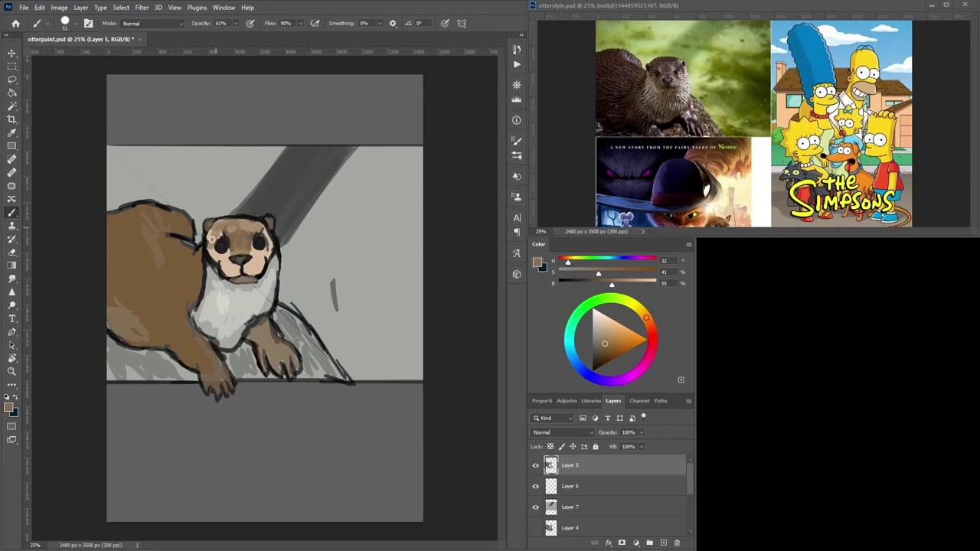
- Shade the cheeks and the area around the eyes with sampled browns and dark tones
left_click(261, 243, "alt")
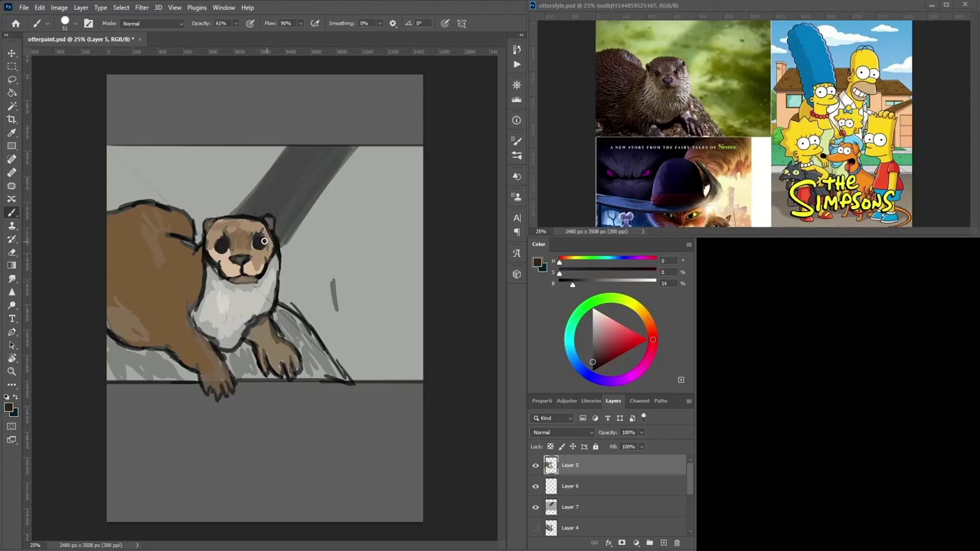
left_click(249, 233, "alt")
left_click_drag(261, 261, 258, 265)
left_click(258, 256, "alt")
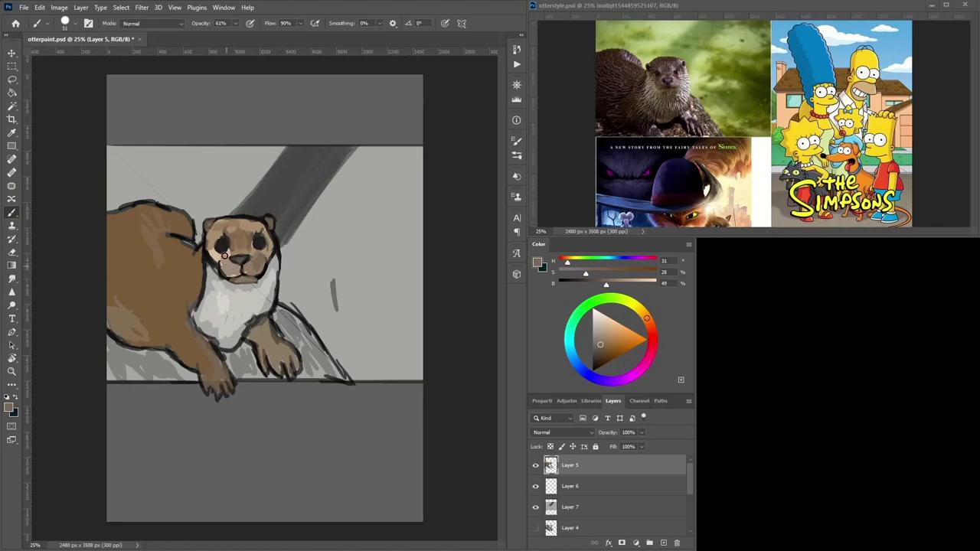
left_click(222, 247, "alt")
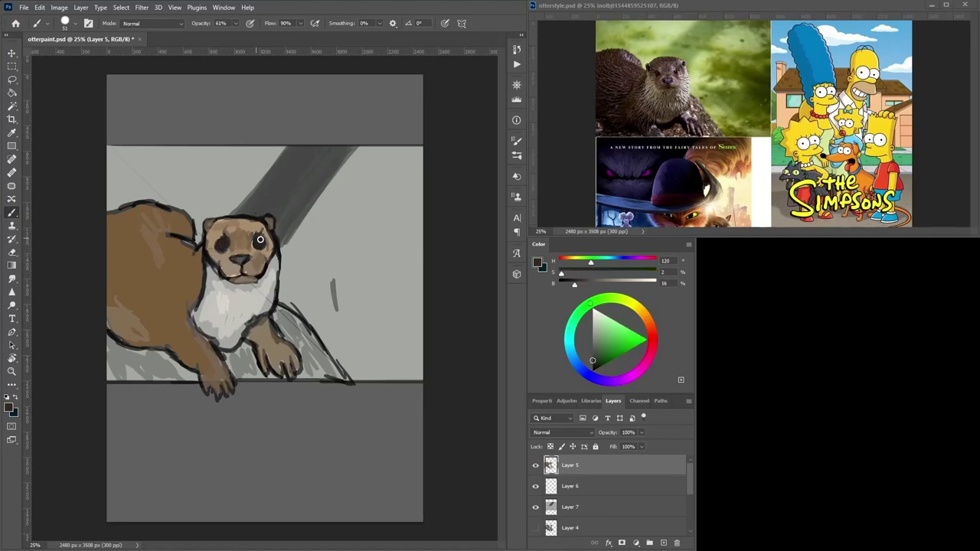
- Refine both eyes with sampled near-black and brown tones
left_click(260, 240, "alt")
left_click(260, 242, "alt")
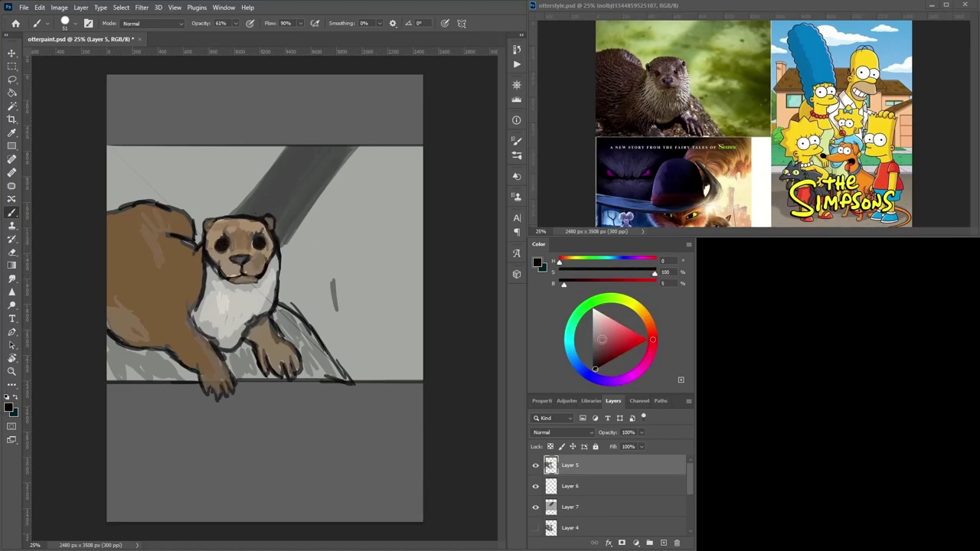
left_click(259, 242, "alt")
left_click(223, 245, "alt")
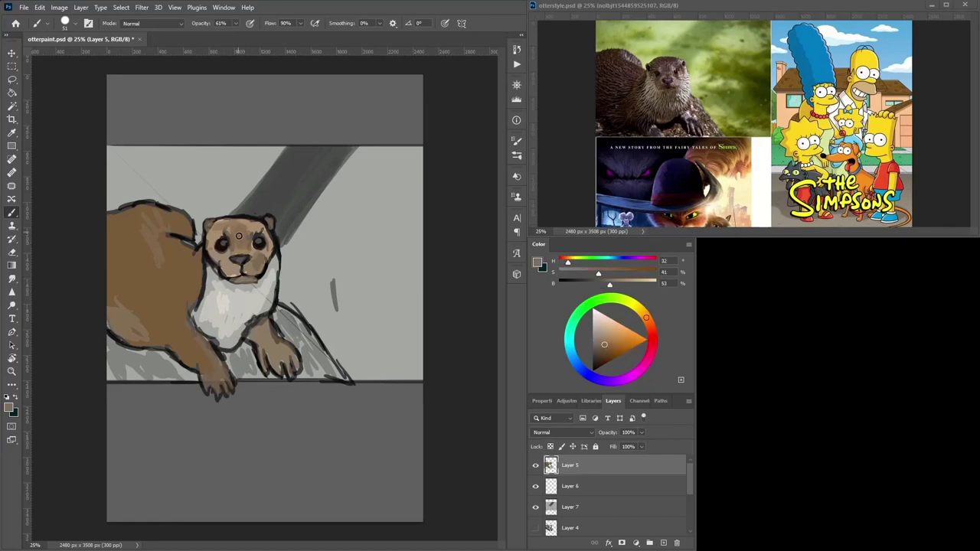
- Redraw the top-of-head outline and shoulder crease in sampled dark tones, and erase stray marks beside the neck
left_click(262, 219, "alt")
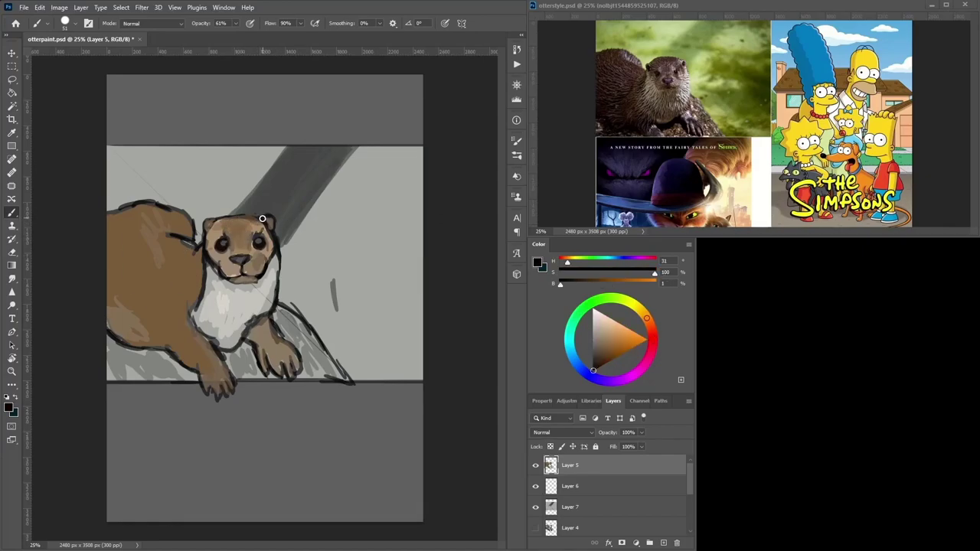
mouse_move(257, 215)
left_mouse_down()
mouse_move(214, 218)
mouse_move(205, 234)
left_mouse_up()
left_click(178, 236, "alt")
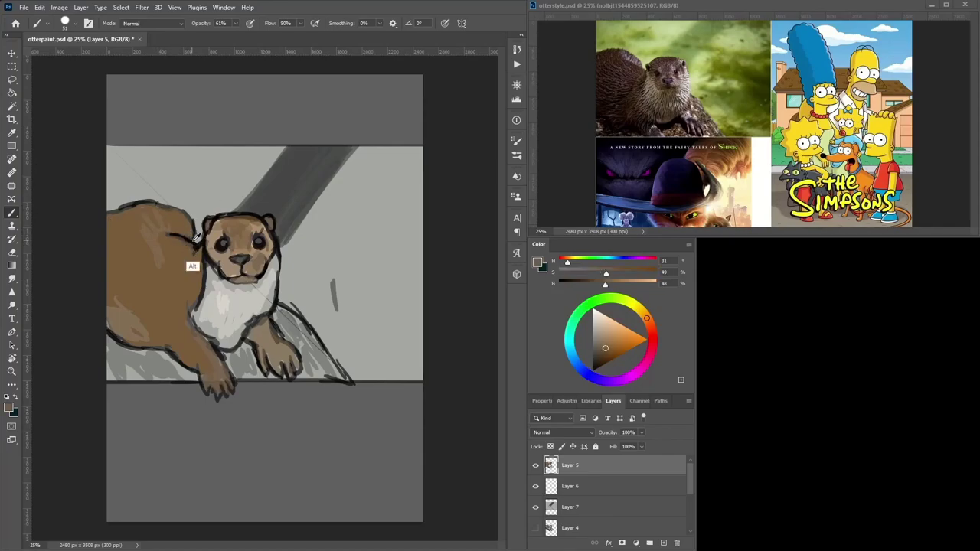
left_click(195, 242, "alt")
mouse_move(171, 236)
left_mouse_down()
mouse_move(191, 216)
mouse_move(163, 205)
mouse_move(158, 181)
mouse_move(108, 215)
mouse_move(151, 204)
mouse_move(191, 218)
left_mouse_up()
left_click(12, 252)
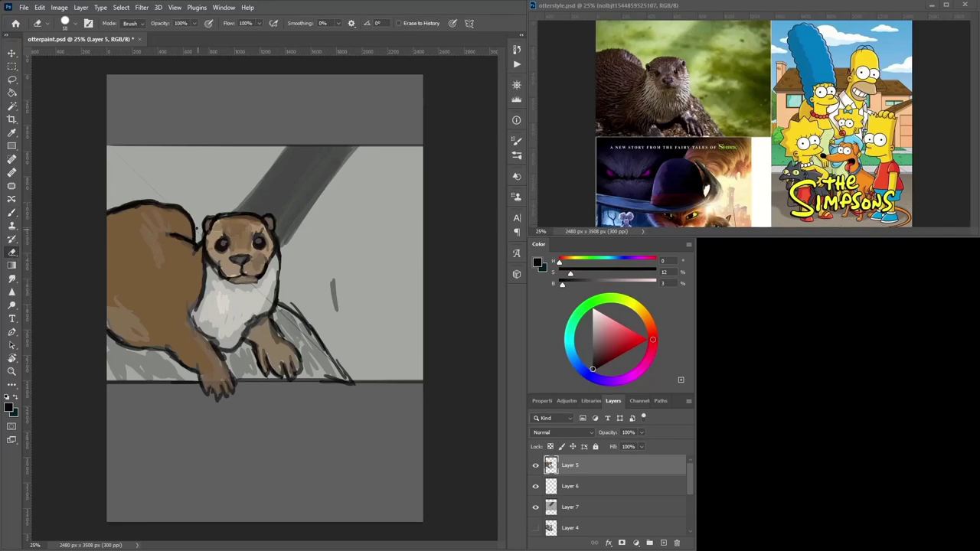
- Strengthen the outlines of the near front leg, claws, belly and back with sampled dark tones
left_click(11, 213)
left_click(192, 306, "alt")
mouse_move(191, 303)
left_mouse_down()
mouse_move(215, 344)
mouse_move(116, 336)
mouse_move(217, 390)
mouse_move(234, 378)
left_mouse_up()
left_click(109, 314, "alt")
left_click(136, 208, "alt")
left_click(223, 387, "alt")
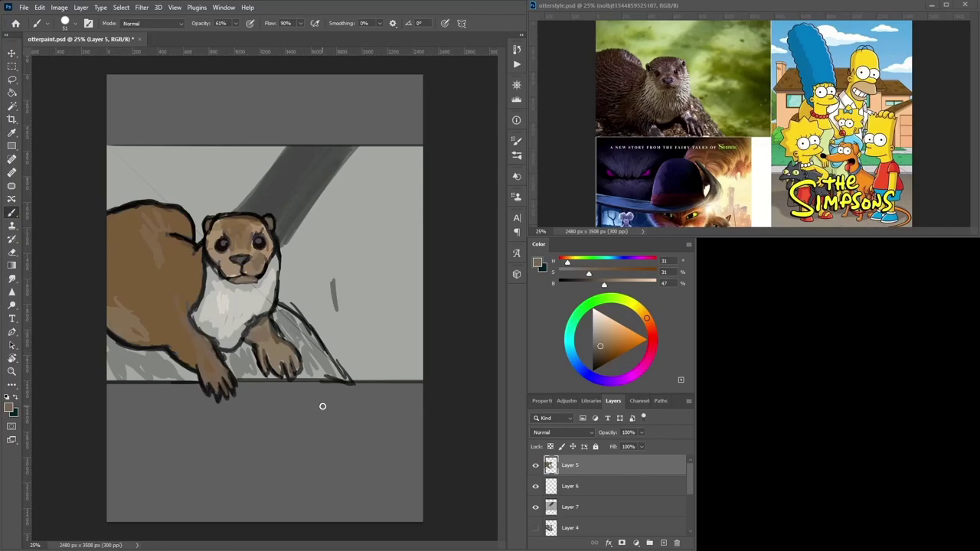
left_click(741, 68, "alt")
mouse_move(374, 175)
left_mouse_down()
mouse_move(343, 199)
mouse_move(375, 171)
left_mouse_up()
left_click(357, 187, "alt")
right_click(381, 210)
left_click_drag(440, 199, 447, 198)
left_click_drag(372, 164, 356, 176)
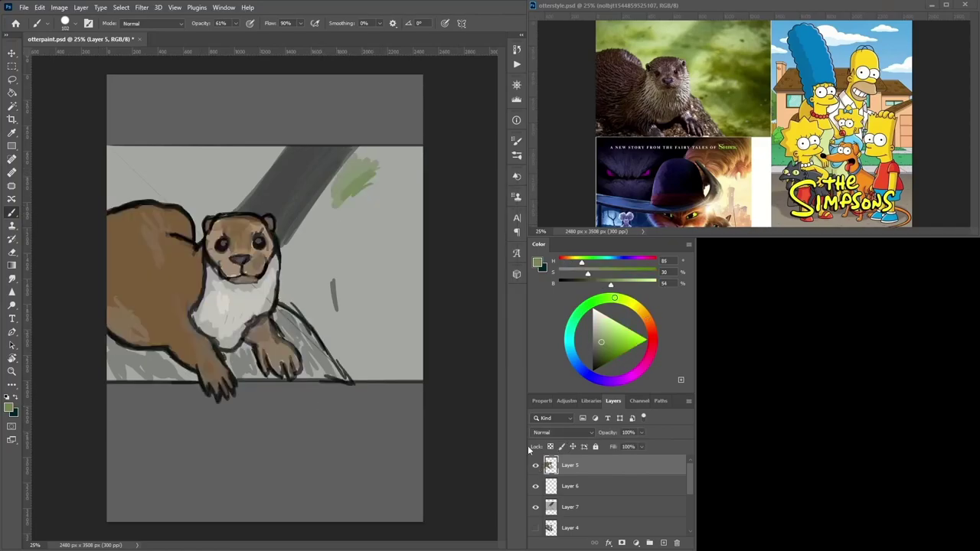
key("ctrl+z")
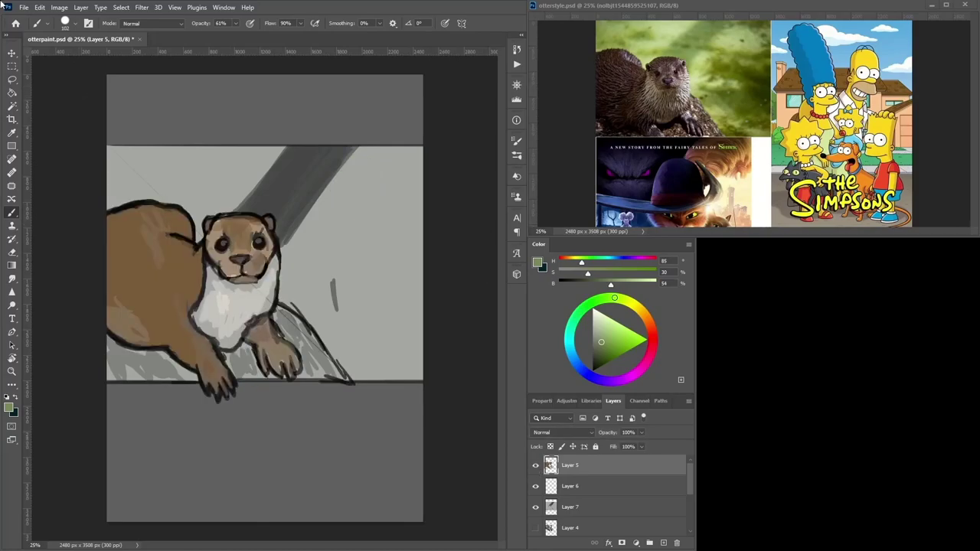
- Save the otter painting
left_click(24, 7)
left_click(24, 115)
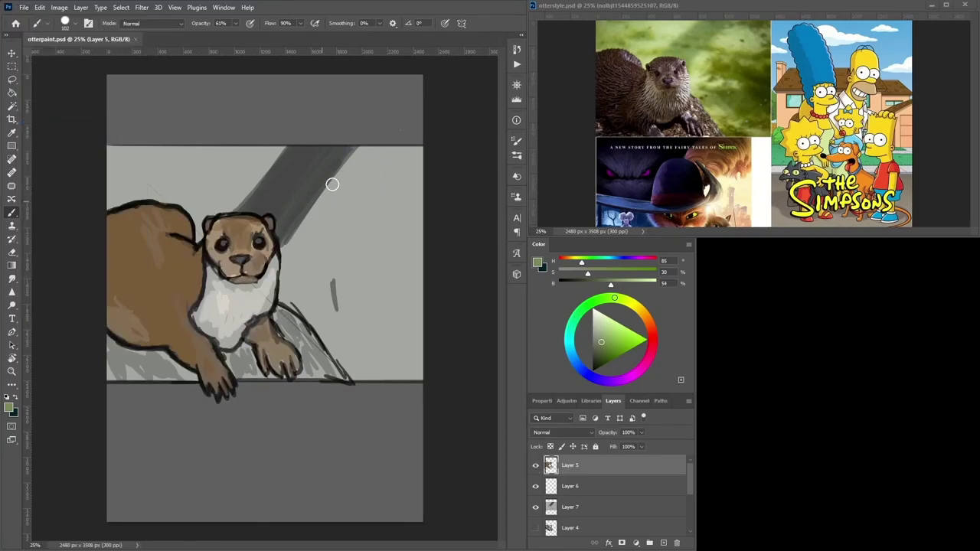
- Mix a darker brown (H 31, S 74, B 36) on the body and fill the body, face and far paw with it
left_click(151, 235, "alt")
left_click_drag(174, 217, 121, 211)
left_click(608, 362)
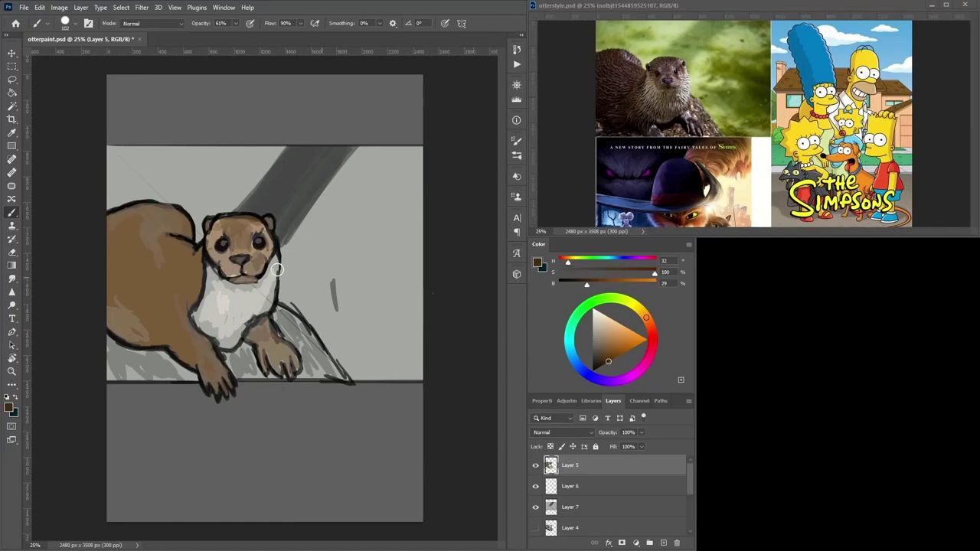
left_click(146, 296, "alt")
mouse_move(150, 279)
left_mouse_down()
mouse_move(150, 304)
mouse_move(130, 263)
left_mouse_up()
left_click(11, 92)
left_click(166, 243)
left_click(241, 227)
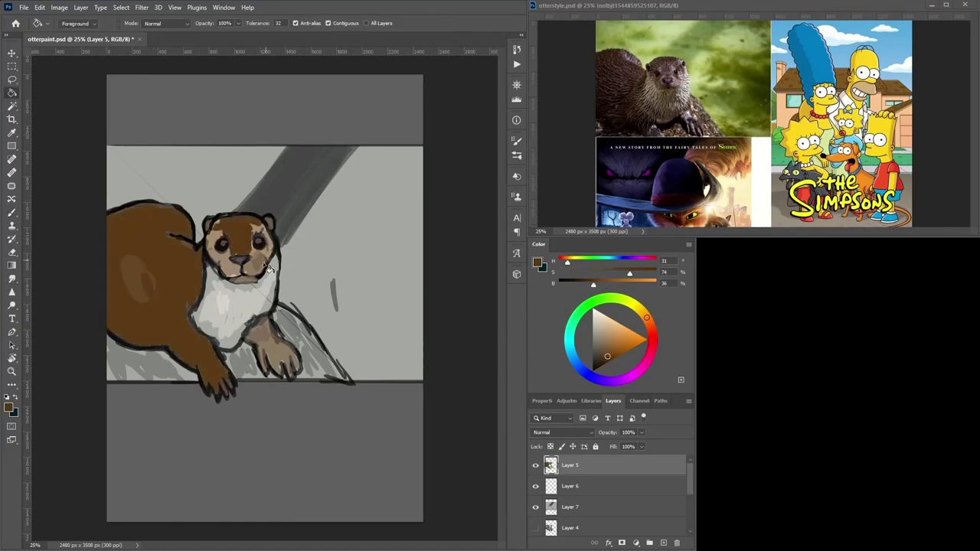
left_click(268, 267)
left_click(262, 262)
- Blend the pale patch on the flank and shade the belly's lower edge with sampled browns
left_click(11, 214)
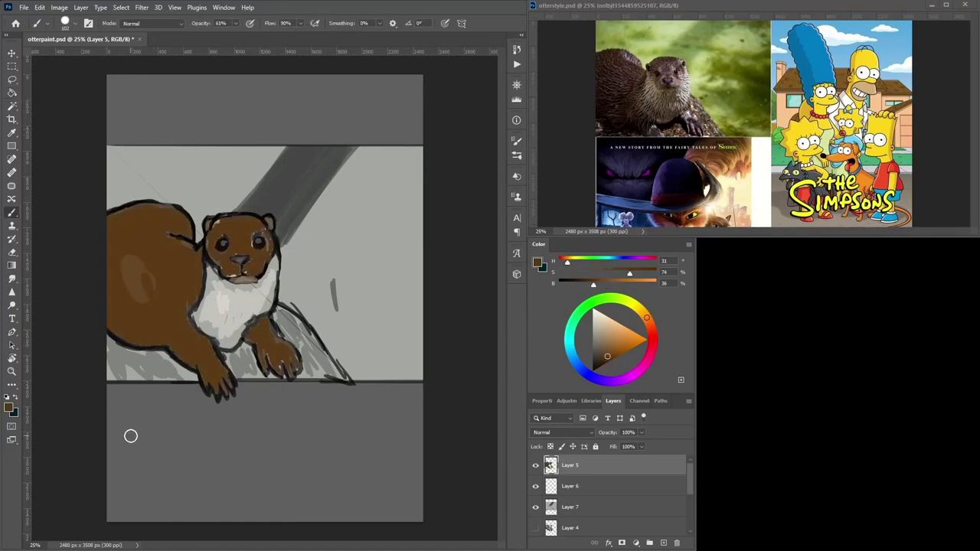
left_click(137, 297, "alt")
mouse_move(156, 273)
left_mouse_down()
mouse_move(178, 246)
mouse_move(136, 263)
left_mouse_up()
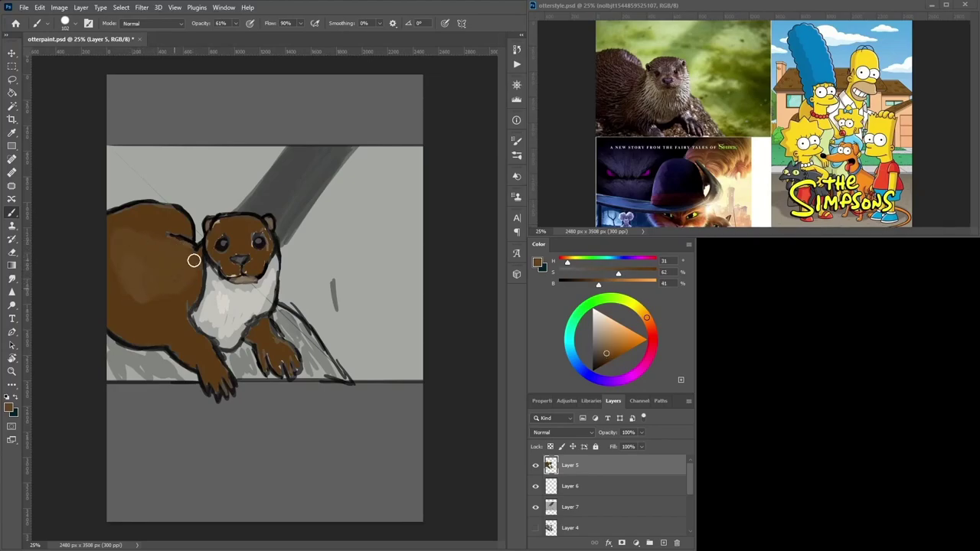
left_click(154, 322, "alt")
left_click(152, 322, "alt")
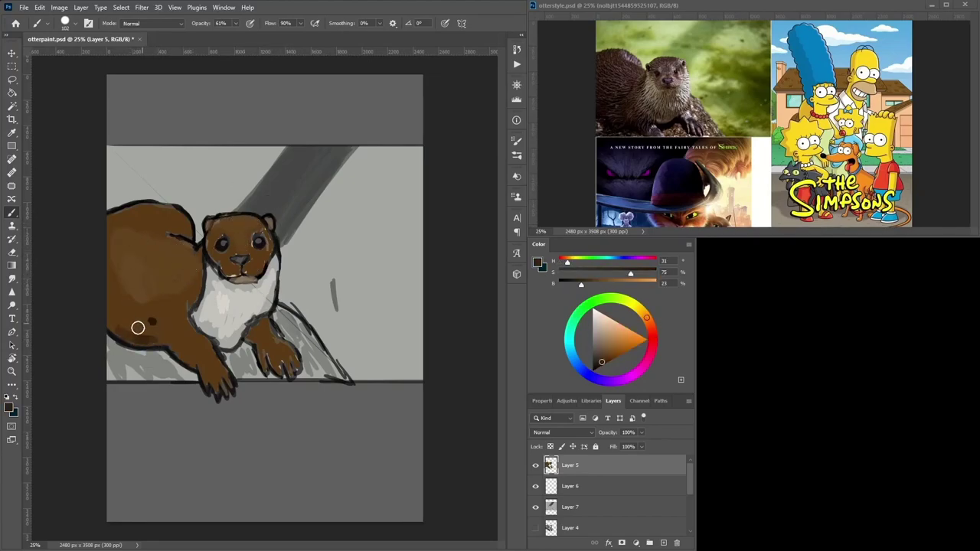
left_click(175, 314, "alt")
left_click_drag(173, 321, 162, 330)
- Model the flank, upper back and shoulder with soft strokes of sampled brown
left_click(140, 290, "alt")
left_click_drag(143, 261, 146, 278)
mouse_move(178, 215)
left_mouse_down()
mouse_move(163, 211)
mouse_move(181, 214)
left_mouse_up()
left_click(176, 246, "alt")
- Reduce the brush size and paint brown over the leftover light patches on the forehead, muzzle and chin
right_click(241, 228)
left_click_drag(266, 249, 260, 249)
left_click(231, 236)
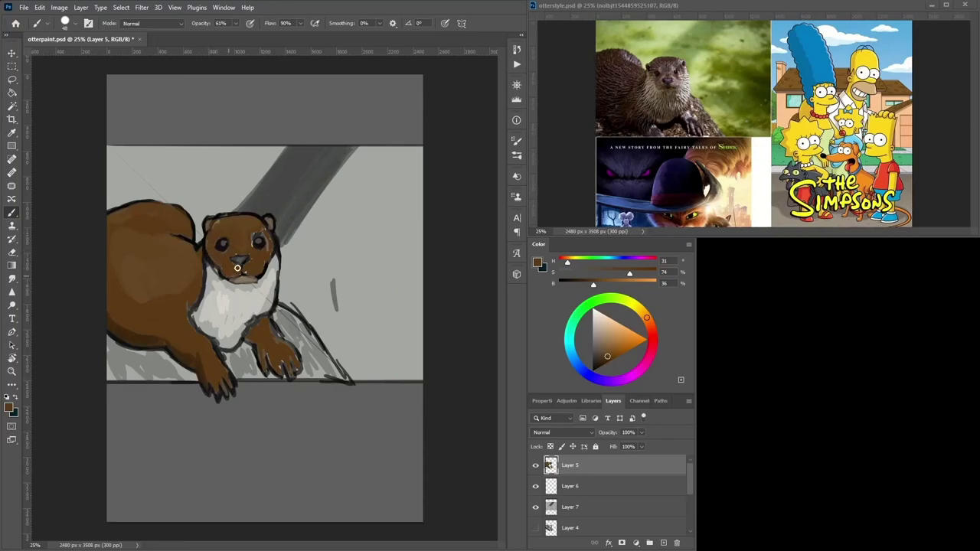
mouse_move(254, 273)
left_mouse_down()
mouse_move(243, 280)
mouse_move(254, 281)
left_mouse_up()
- Redefine the nose with sampled dark tones and cover the pale edge around the far eye with brown
left_click(246, 257, "alt")
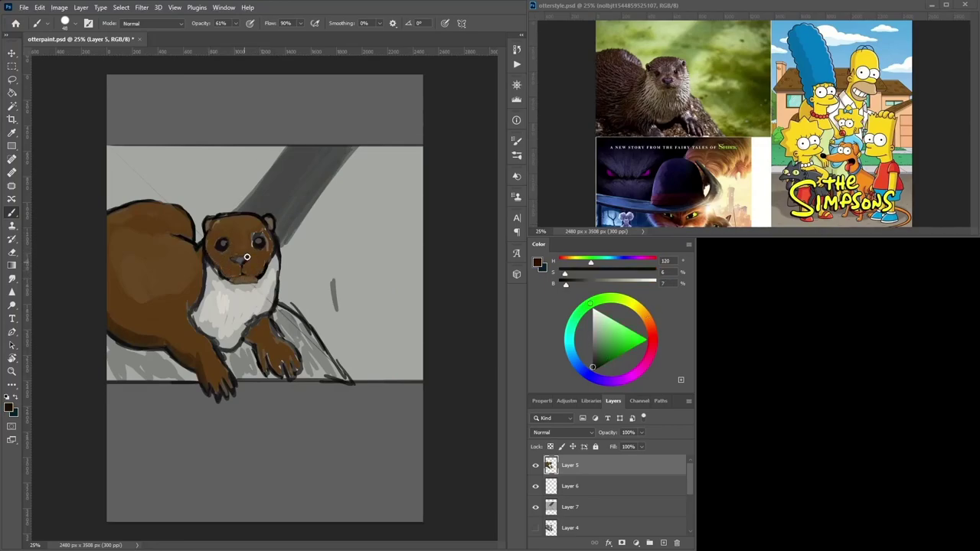
left_click(246, 258, "alt")
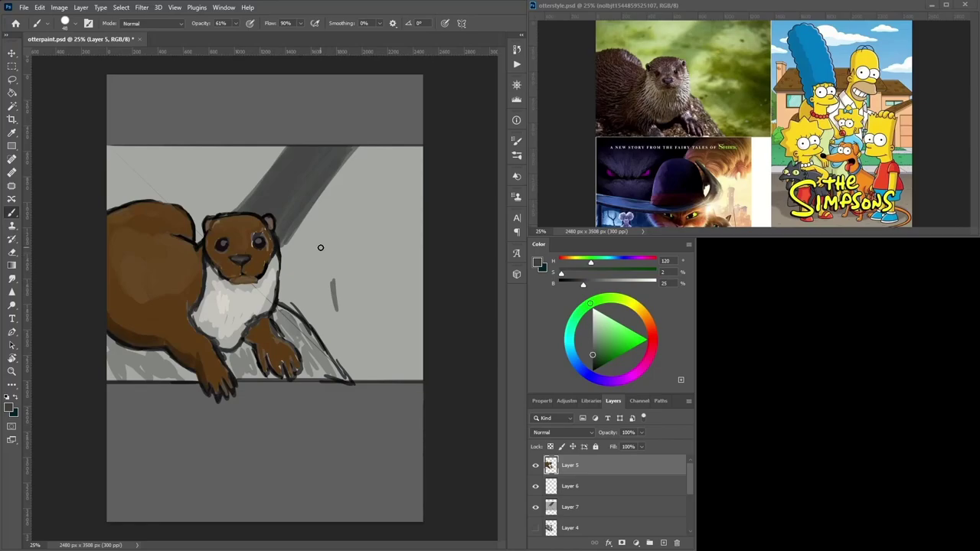
left_click(258, 231, "alt")
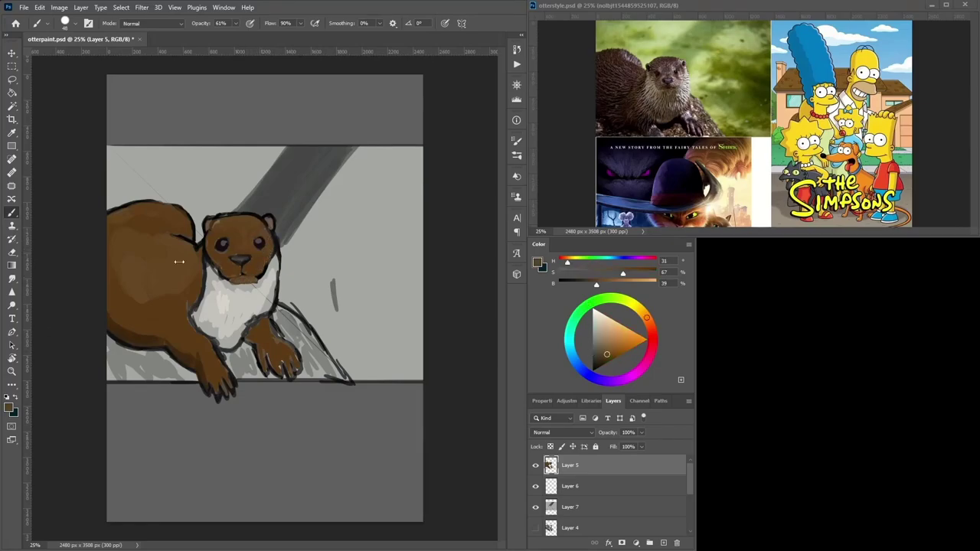
- Lower the opacity of Layer 5 and add a new layer above it
left_click(535, 466)
left_click(535, 465)
left_click(641, 433)
left_click_drag(647, 445, 627, 447)
left_click(664, 543)
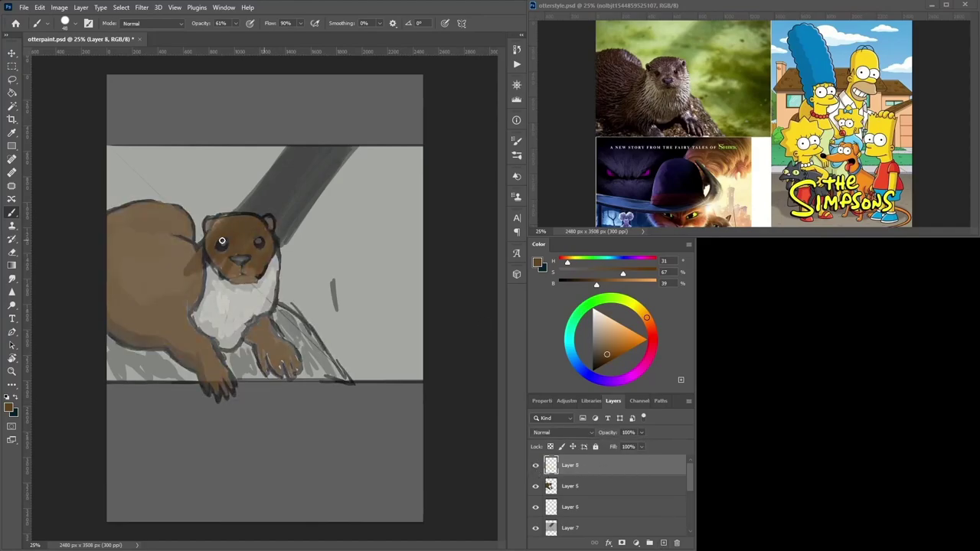
- Blend the fur between the shoulder and the head with sampled browns on the new layer
left_click(228, 238, "alt")
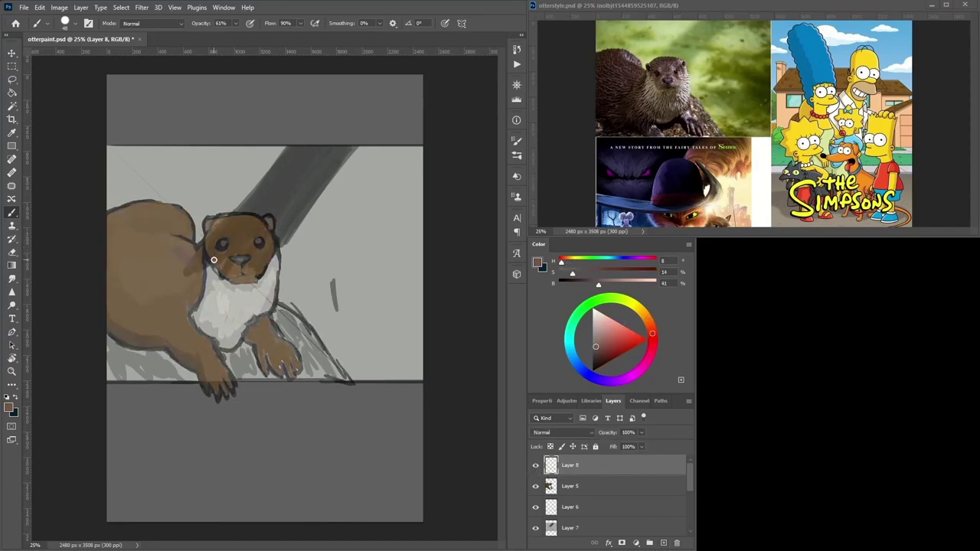
left_click(264, 230, "alt")
left_click(184, 249, "alt")
left_click(176, 248, "alt")
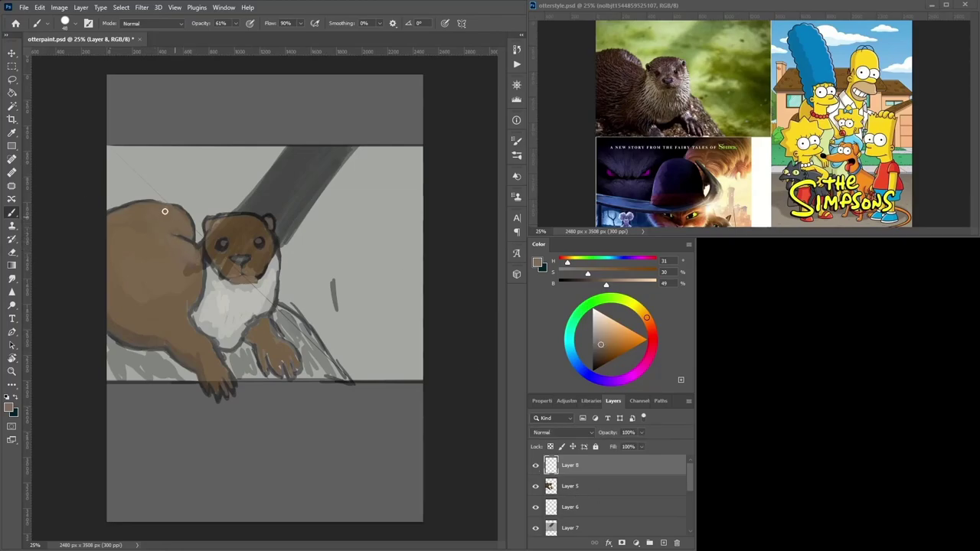
- Enlarge the brush, repaint the chest with light grey and lay a lighter brown over the forehead
right_click(277, 267)
left_click(278, 265)
left_click(189, 274)
left_click(336, 231, "alt")
left_click(593, 339)
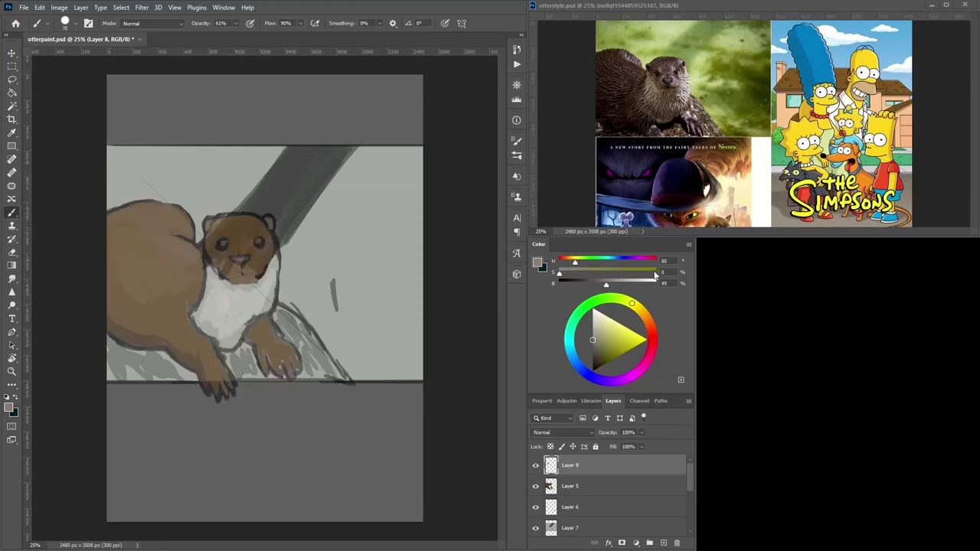
left_click(593, 326)
left_click_drag(218, 287, 212, 272)
mouse_move(273, 276)
left_mouse_down()
mouse_move(257, 310)
mouse_move(216, 305)
left_mouse_up()
left_click(223, 227, "alt")
mouse_move(235, 225)
left_mouse_down()
mouse_move(249, 239)
mouse_move(216, 238)
left_mouse_up()
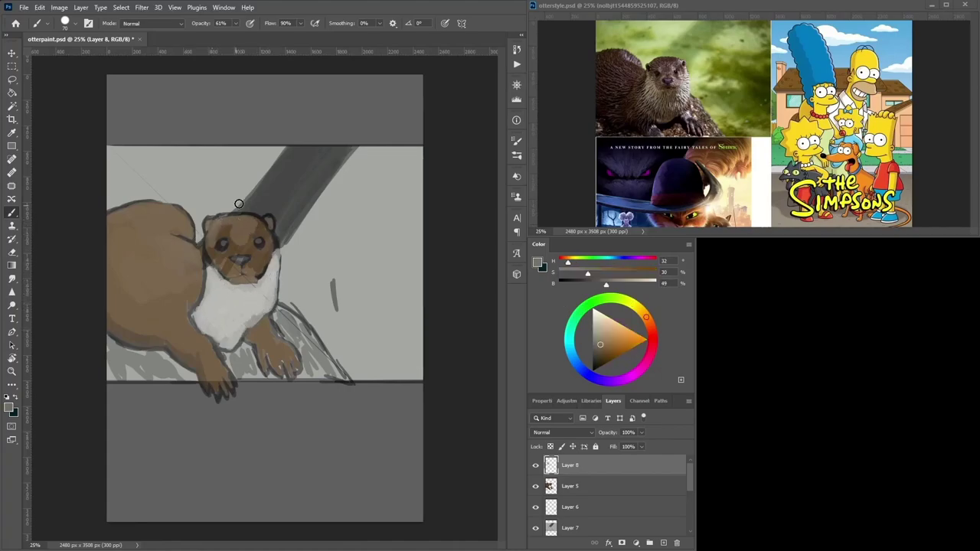
- Reduce the brush to 31 px and outline the head and ears in black
left_click(248, 201, "alt")
key("ctrl+plus")
left_click_drag(344, 190, 534, 135)
right_click(429, 127)
left_click(489, 153)
left_click(397, 128)
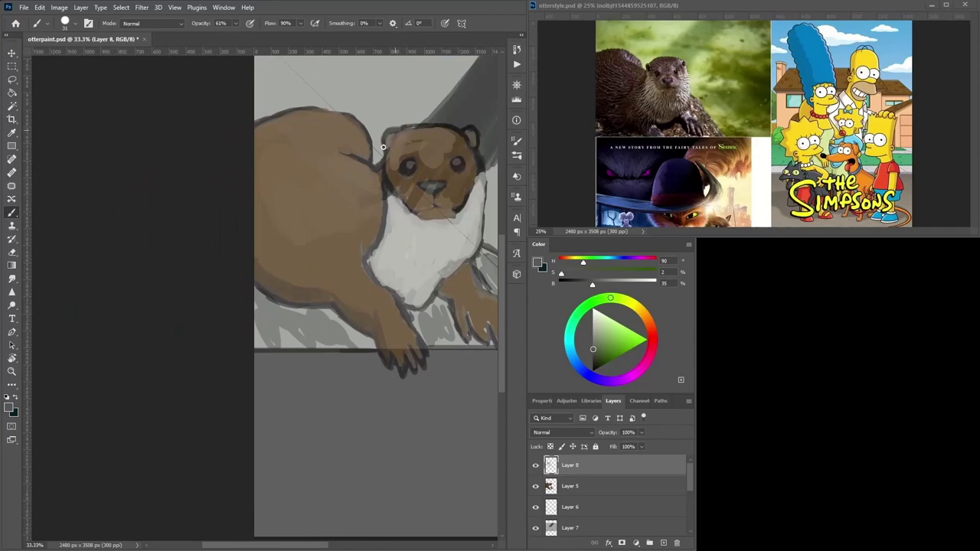
left_click(593, 371)
mouse_move(402, 131)
left_mouse_down()
mouse_move(446, 124)
mouse_move(480, 141)
mouse_move(467, 130)
mouse_move(476, 133)
mouse_move(465, 205)
mouse_move(454, 218)
mouse_move(421, 218)
mouse_move(436, 206)
mouse_move(422, 209)
mouse_move(455, 214)
mouse_move(432, 194)
left_mouse_up()
- Darken the nose with sampled dark grey and smooth the brown fur of the face around it
left_click(434, 147, "alt")
left_click(478, 162, "alt")
left_click(444, 206, "alt")
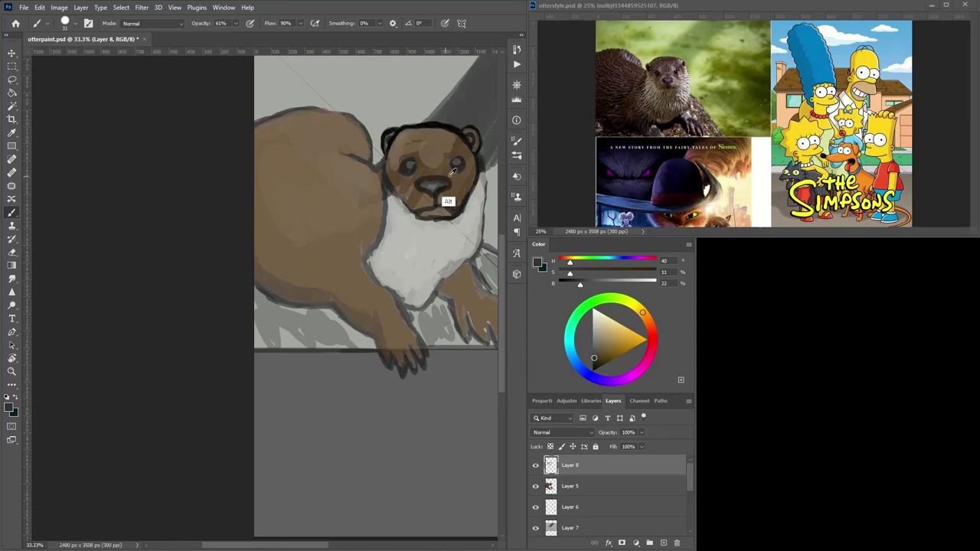
left_click(451, 164, "alt")
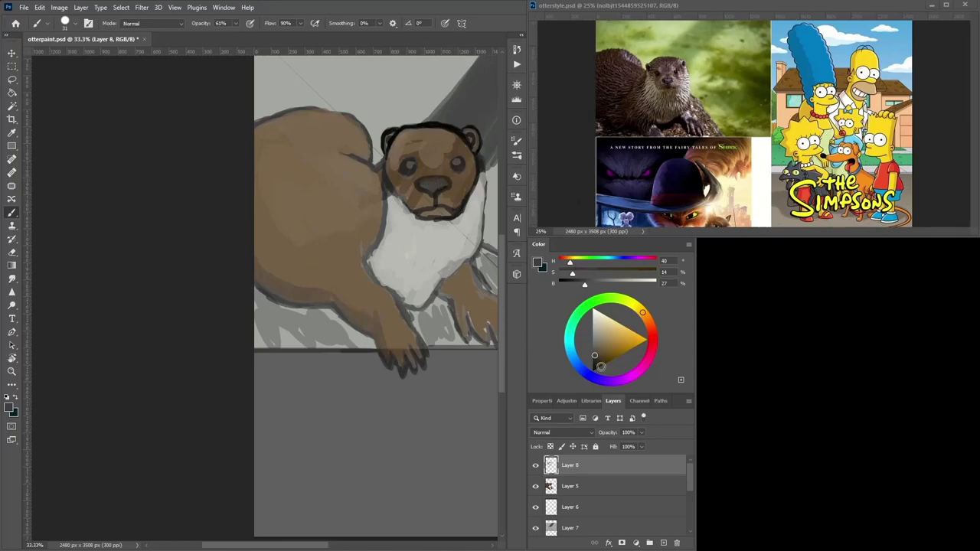
left_click(600, 366)
left_click(427, 153, "alt")
left_click(434, 149, "alt")
mouse_move(447, 162)
left_mouse_down()
mouse_move(461, 151)
mouse_move(472, 175)
mouse_move(453, 199)
left_mouse_up()
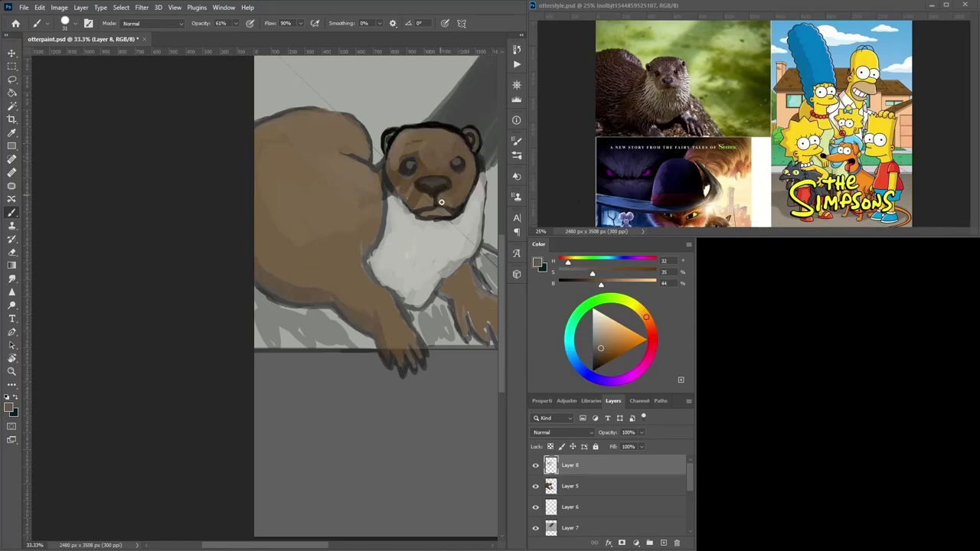
- Even out the cheek fur, darken both eyes with near-black and dot a light highlight in each
left_click(417, 163, "alt")
left_click(406, 167, "alt")
left_click(435, 205, "alt")
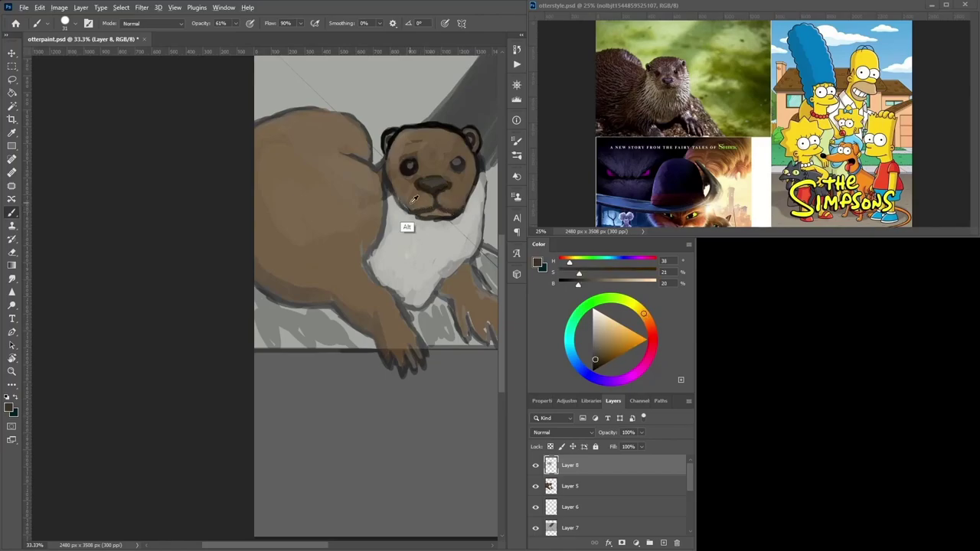
left_click(394, 192, "alt")
left_click(473, 131, "alt")
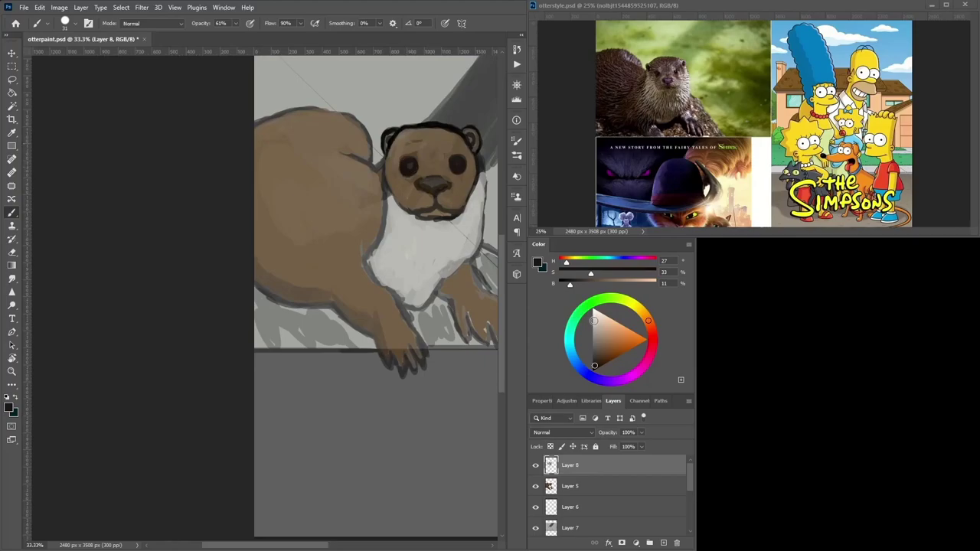
key("x")
left_click(458, 165)
- Shade the near cheek and lower jaw with a saturated dark brown
left_click(452, 147, "alt")
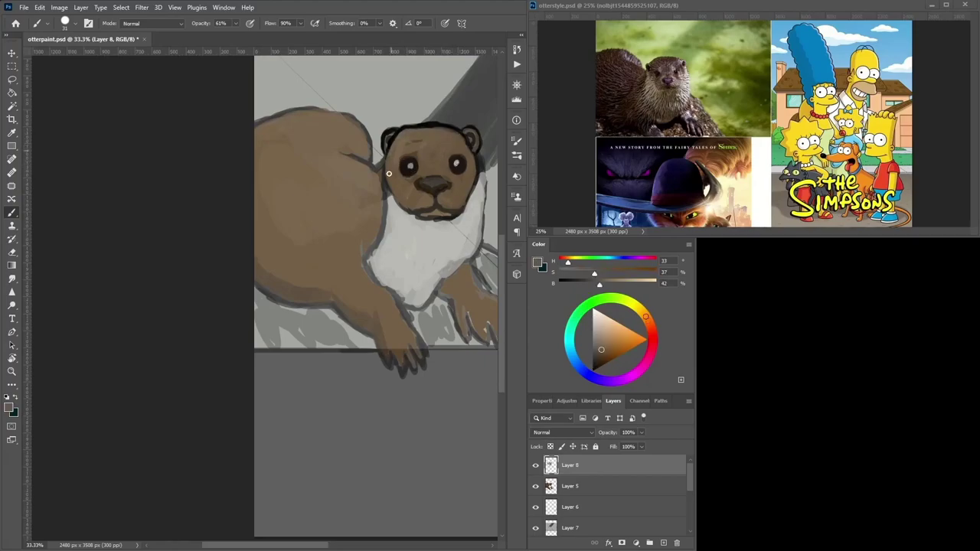
left_click_drag(599, 354, 606, 363)
left_click_drag(403, 205, 385, 174)
left_click_drag(393, 194, 432, 207)
left_click_drag(385, 170, 412, 205)
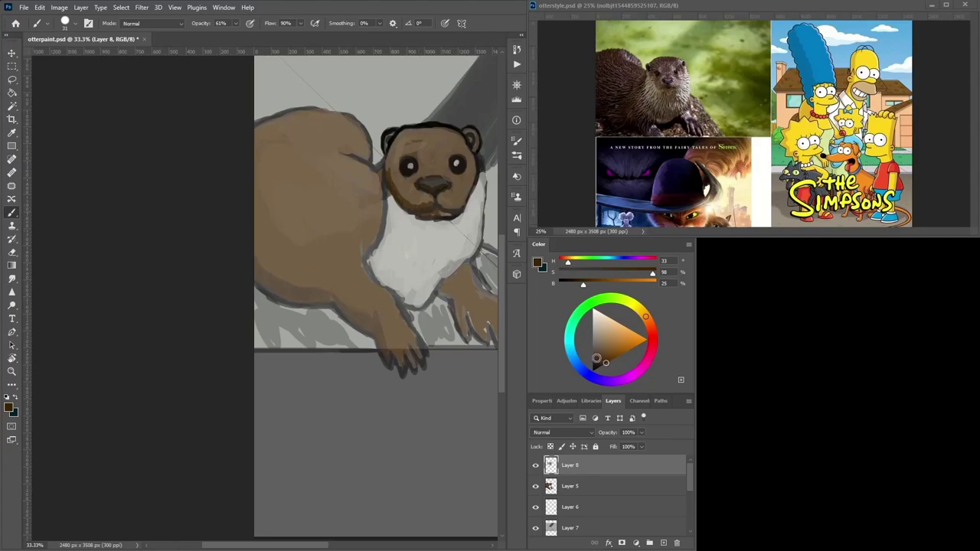
- Draw black outlines down both sides of the neck and fill the gaps beside the head with sampled tones
left_click_drag(482, 152, 481, 250)
left_click(480, 161, "alt")
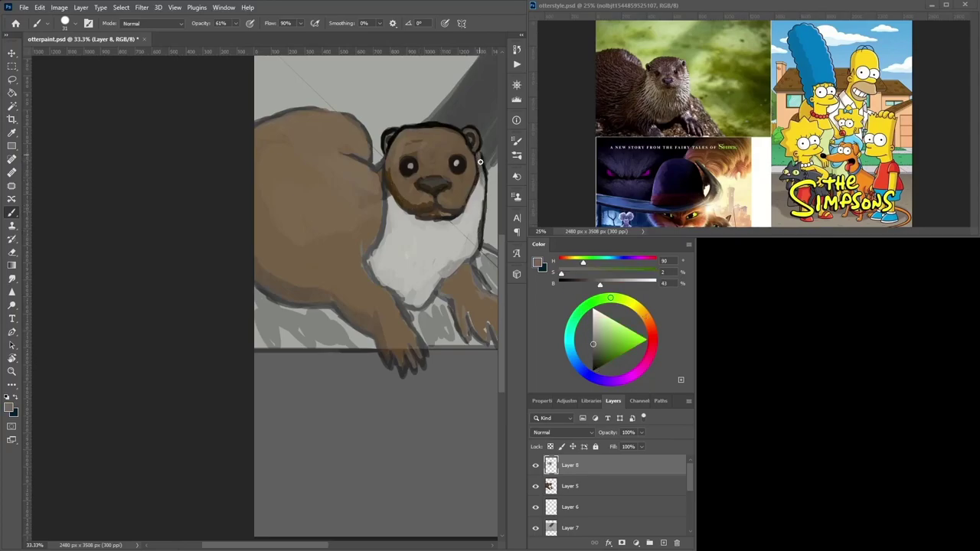
left_click_drag(480, 162, 477, 252)
left_click(481, 153, "alt")
left_click(482, 157, "alt")
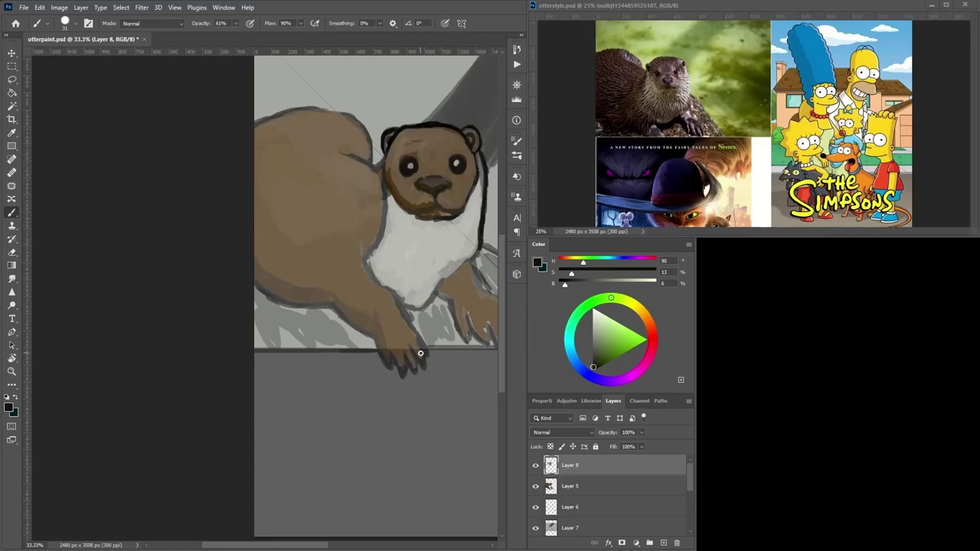
left_click_drag(380, 157, 374, 262)
left_click(390, 213, "alt")
left_click(381, 175, "alt")
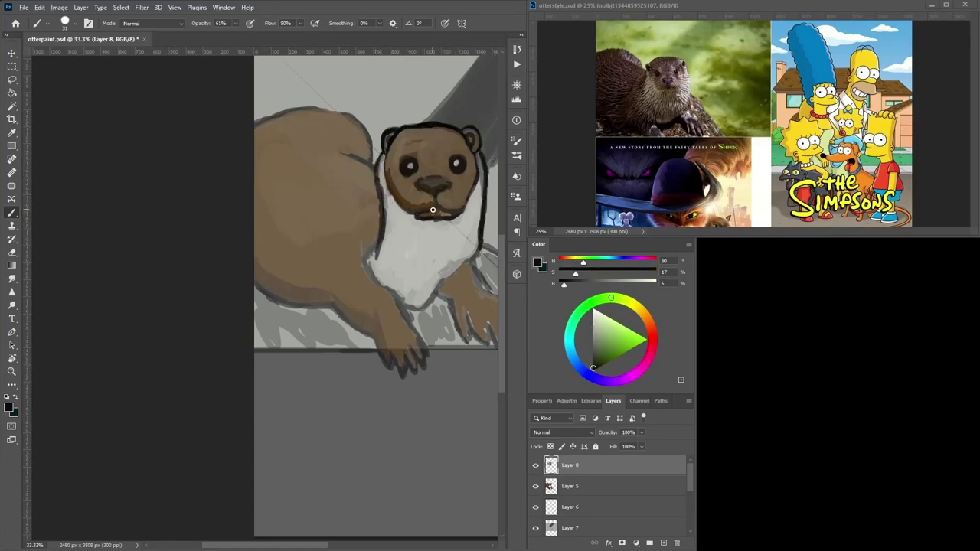
- Reshape the lower cheeks into a narrower muzzle with dark contours and grey paint over the cut-away areas
mouse_move(432, 209)
left_mouse_down()
mouse_move(403, 213)
mouse_move(401, 201)
left_mouse_up()
left_click(399, 188, "alt")
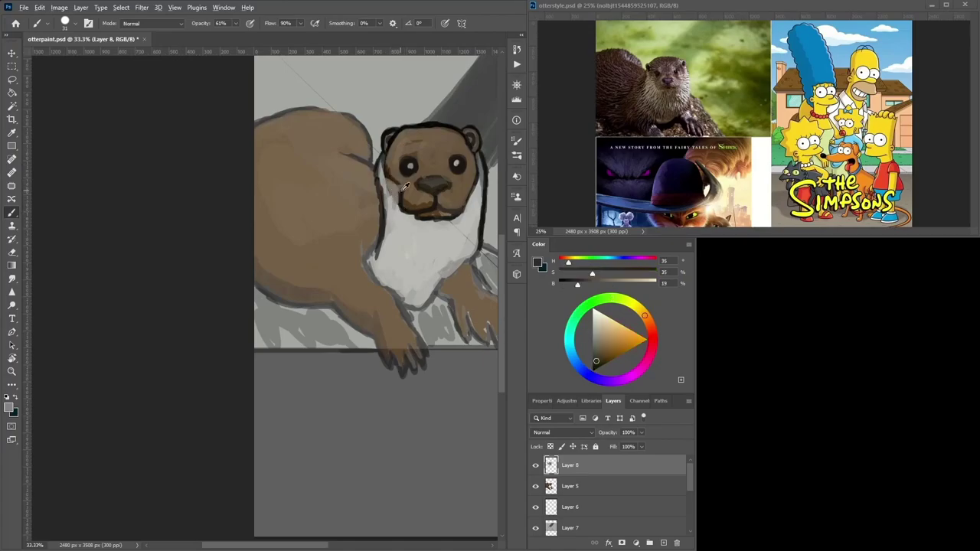
left_click(463, 196, "alt")
mouse_move(464, 192)
left_mouse_down()
mouse_move(479, 169)
mouse_move(458, 210)
mouse_move(479, 158)
mouse_move(479, 252)
mouse_move(404, 310)
left_mouse_up()
left_click(476, 168, "alt")
left_click(469, 210, "alt")
- Outline the chest, near front leg and paw, belly and back in black
left_click(480, 188, "alt")
left_click(481, 247, "alt")
mouse_move(404, 310)
left_mouse_down()
mouse_move(431, 302)
mouse_move(460, 266)
mouse_move(486, 193)
left_mouse_up()
left_click(593, 369)
mouse_move(375, 243)
left_mouse_down()
mouse_move(367, 272)
mouse_move(398, 303)
mouse_move(424, 311)
mouse_move(423, 342)
mouse_move(394, 355)
mouse_move(378, 353)
mouse_move(371, 320)
mouse_move(406, 365)
left_mouse_up()
mouse_move(374, 329)
left_mouse_down()
mouse_move(357, 262)
mouse_move(342, 308)
mouse_move(322, 303)
mouse_move(307, 280)
mouse_move(288, 302)
mouse_move(255, 285)
left_mouse_up()
mouse_move(377, 173)
left_mouse_down()
mouse_move(366, 139)
mouse_move(334, 111)
mouse_move(269, 115)
mouse_move(256, 127)
left_mouse_up()
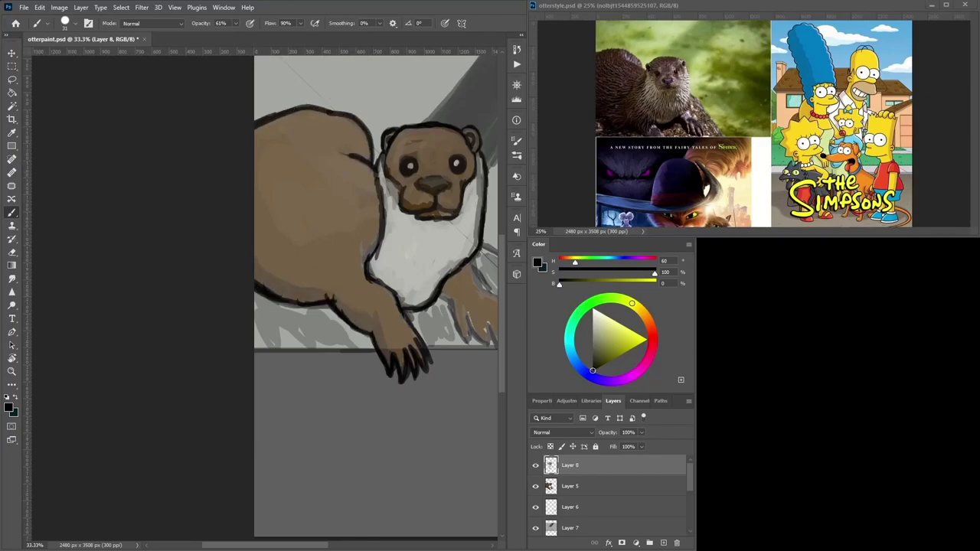
- Cover the body with flat sampled brown and shade the belly and near front leg's underside in dark brown
left_click(337, 240, "alt")
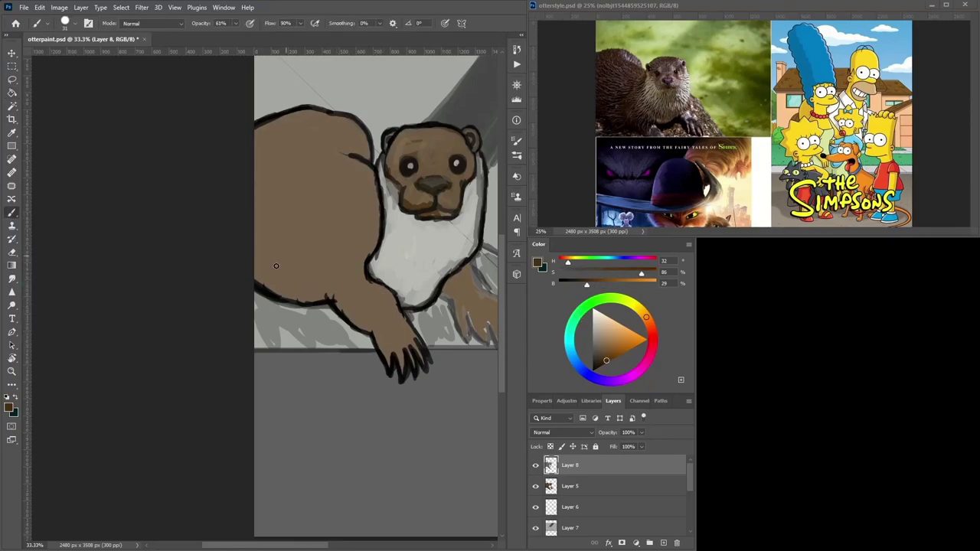
mouse_move(257, 271)
left_mouse_down()
mouse_move(309, 297)
mouse_move(258, 271)
left_mouse_up()
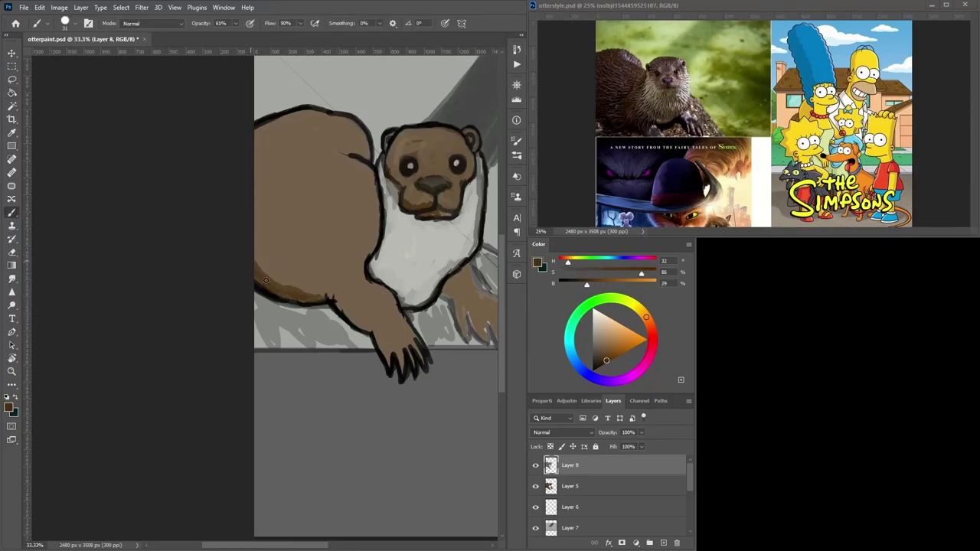
left_click_drag(314, 298, 377, 341)
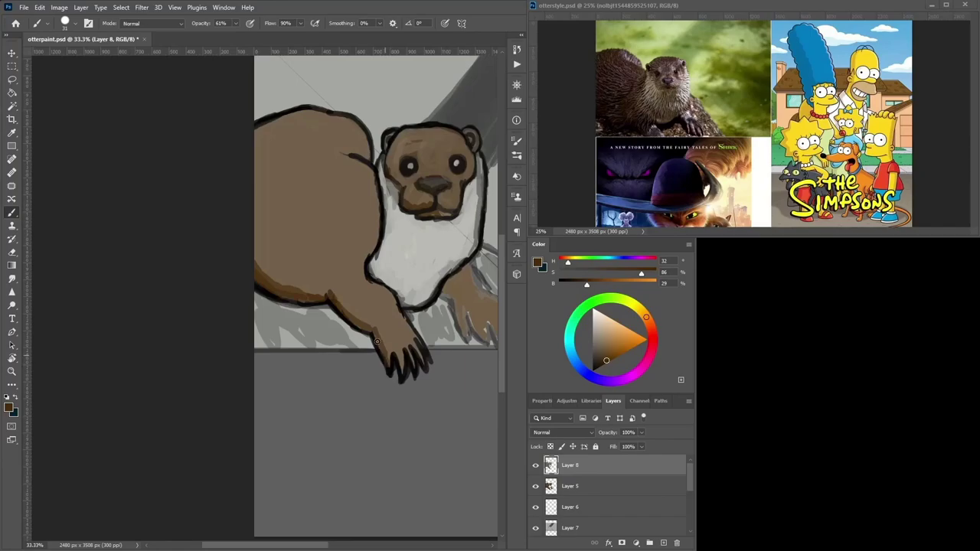
- Outline the far front leg and paw in black and fill them with the body's brown
left_click(448, 281, "alt")
mouse_move(455, 298)
left_mouse_down()
mouse_move(442, 294)
mouse_move(472, 346)
mouse_move(354, 311)
left_mouse_up()
left_click(443, 298, "alt")
mouse_move(364, 277)
left_mouse_down()
mouse_move(370, 306)
mouse_move(393, 274)
mouse_move(359, 248)
mouse_move(354, 217)
left_mouse_up()
left_click(12, 93)
left_click(346, 156, "alt")
left_click(381, 264)
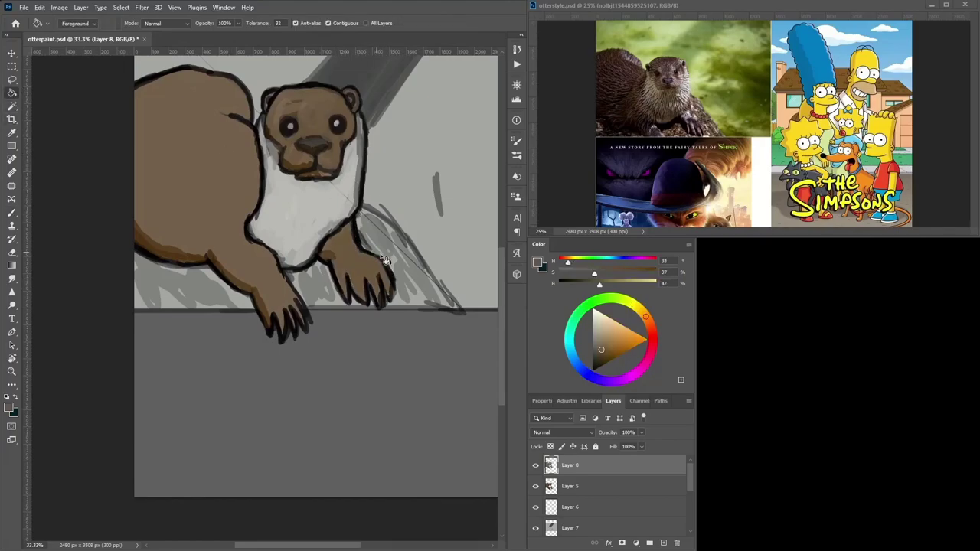
- Shade the upper part and inner edge of the far front leg with sampled darker brown
left_click(11, 212)
left_click(333, 253, "alt")
left_click(340, 281, "alt")
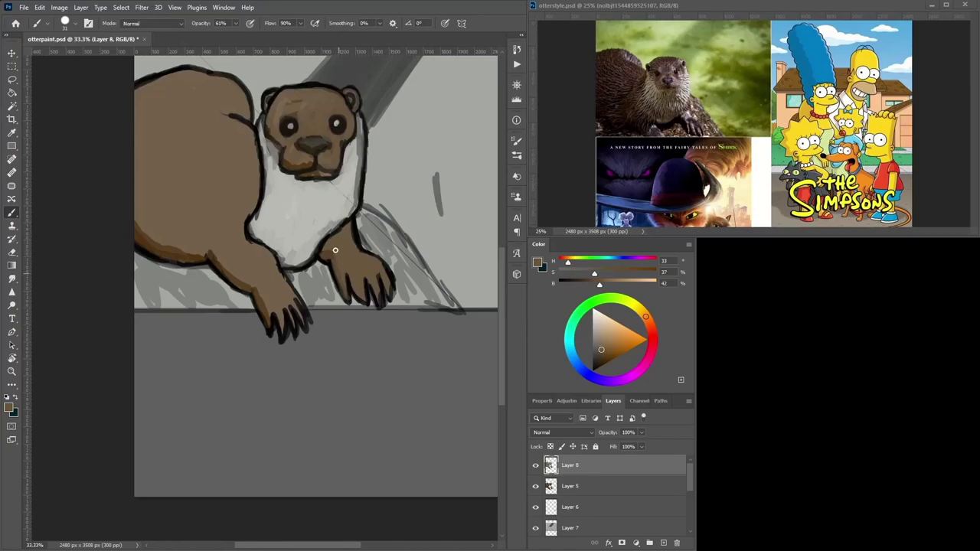
left_click(347, 296, "alt")
mouse_move(335, 282)
left_mouse_down()
mouse_move(347, 302)
mouse_move(348, 278)
left_mouse_up()
- Clean up the near side of the neck with sampled light grey and touch up its black outline
left_click_drag(363, 223, 448, 299)
left_click(348, 213, "alt")
left_click_drag(345, 195, 348, 222)
left_click(348, 222, "alt")
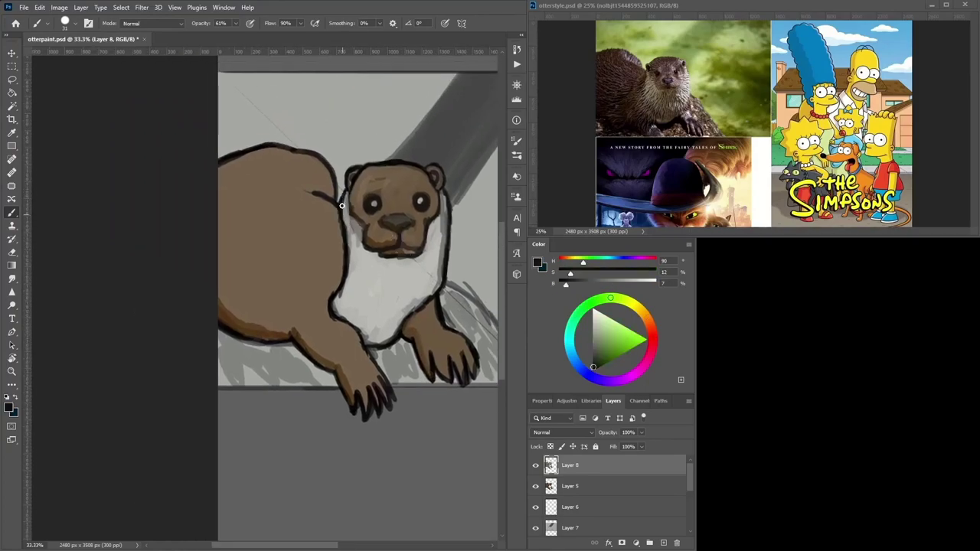
left_click(350, 220, "alt")
left_click(354, 227, "alt")
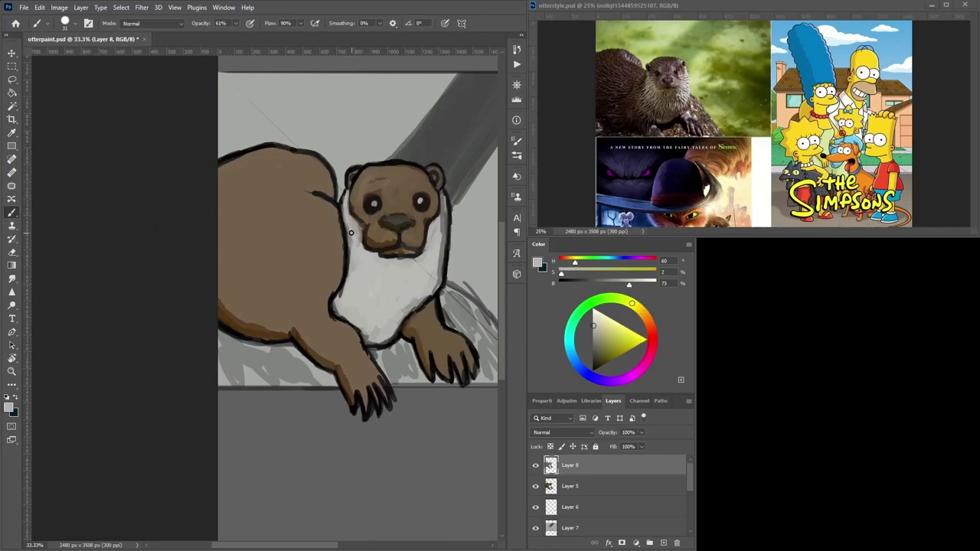
left_click(345, 231, "alt")
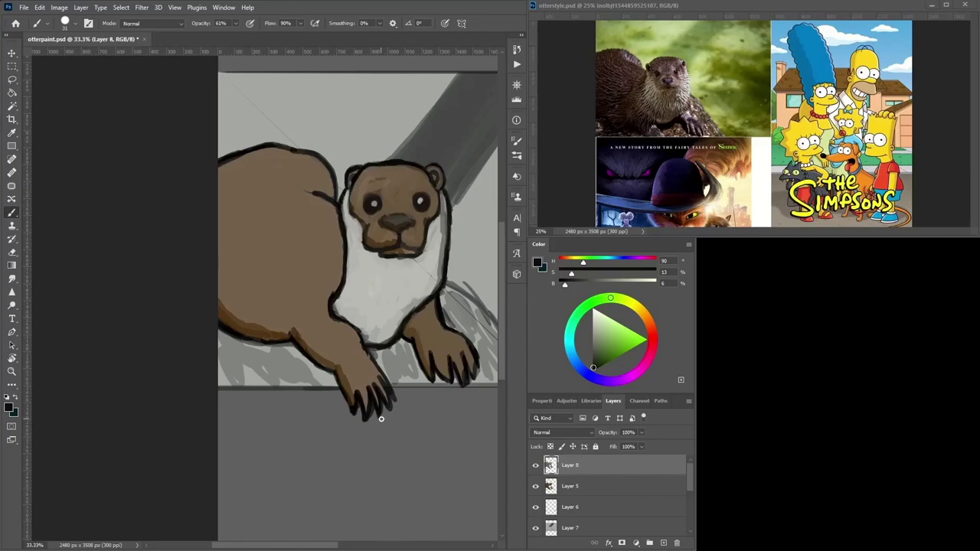
- Smooth the brown of the forehead, near ear and cheek and redefine the ear's edge with sampled tones
left_click(13, 91)
key("b")
left_click(375, 197, "alt")
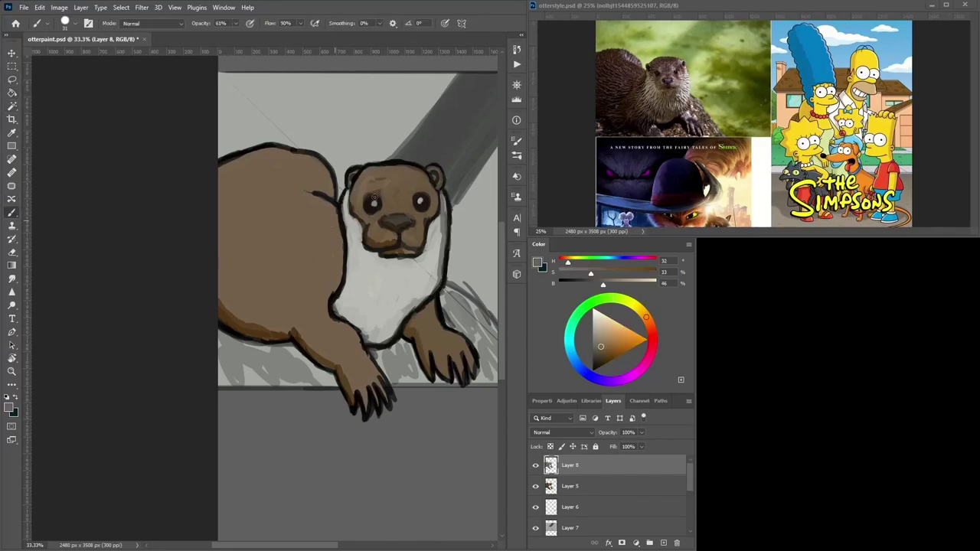
left_click(347, 186, "alt")
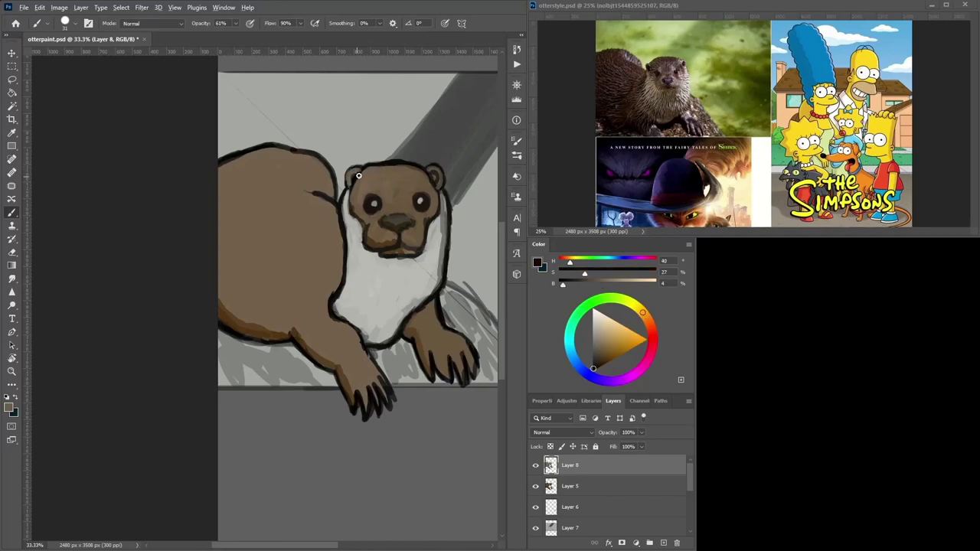
left_click_drag(352, 182, 359, 171)
left_click(365, 182, "alt")
left_click(350, 189, "alt")
left_click_drag(353, 206, 363, 242)
- Refine the far side of the muzzle and rework the nose with sampled dark and grey tones
left_click(421, 242, "alt")
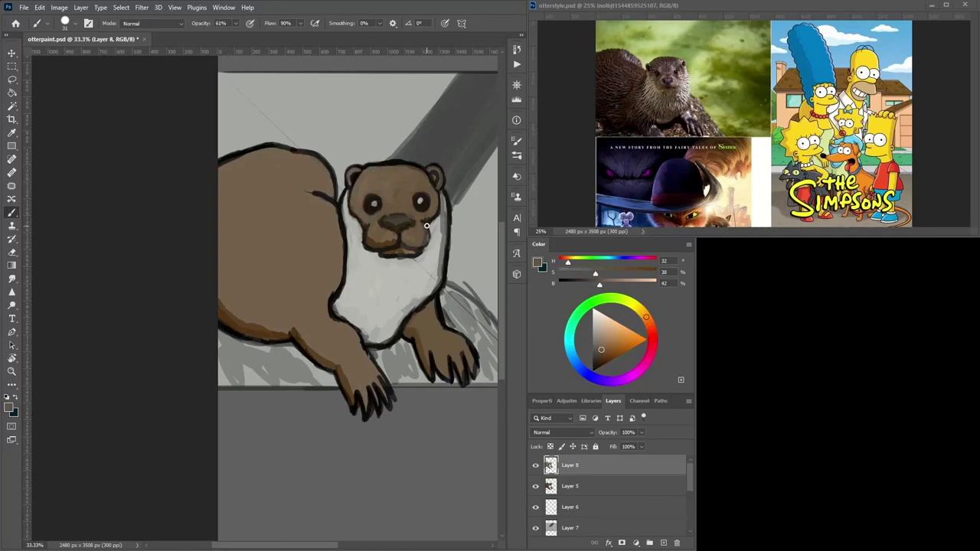
left_click(421, 246, "alt")
left_click(427, 222, "alt")
left_click(407, 216, "alt")
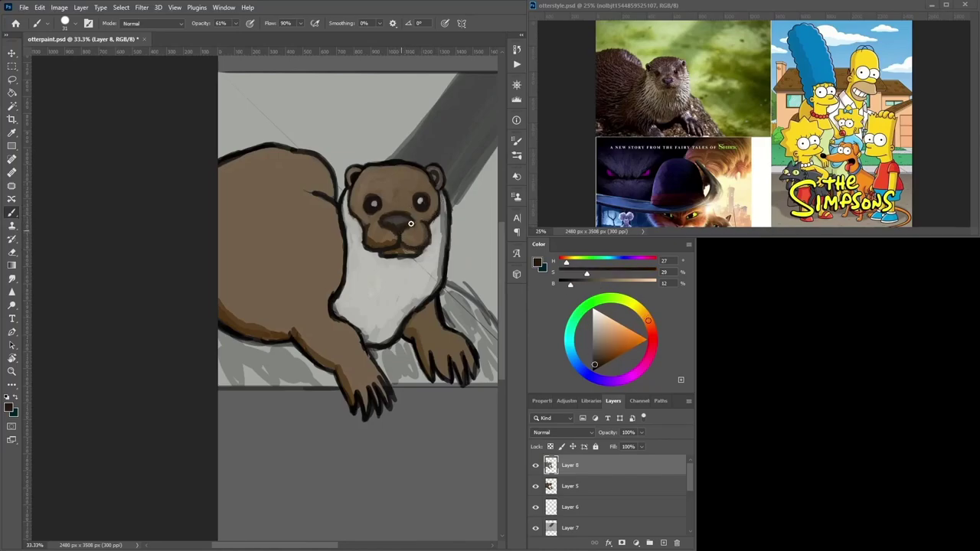
left_click(410, 224, "alt")
left_click(388, 220, "alt")
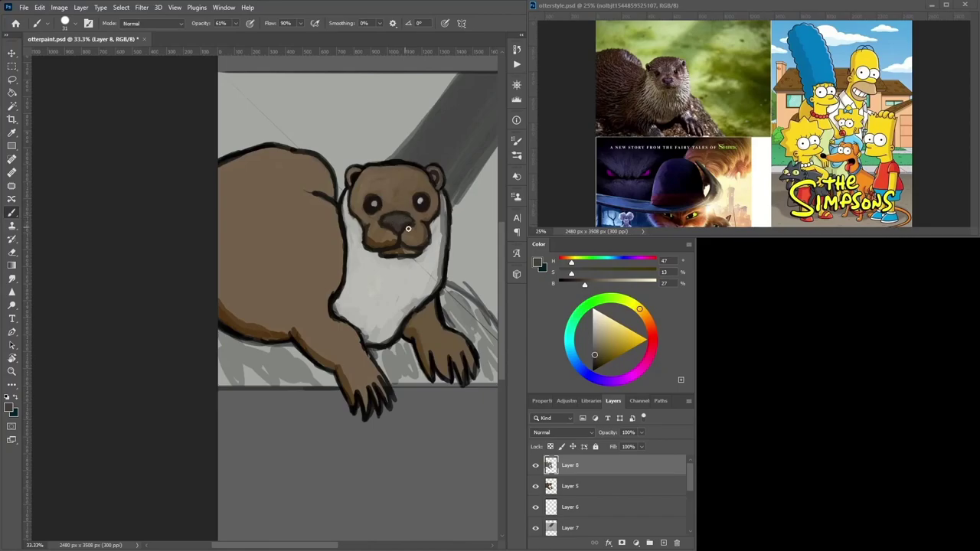
left_click(399, 200, "alt")
left_click(390, 217, "alt")
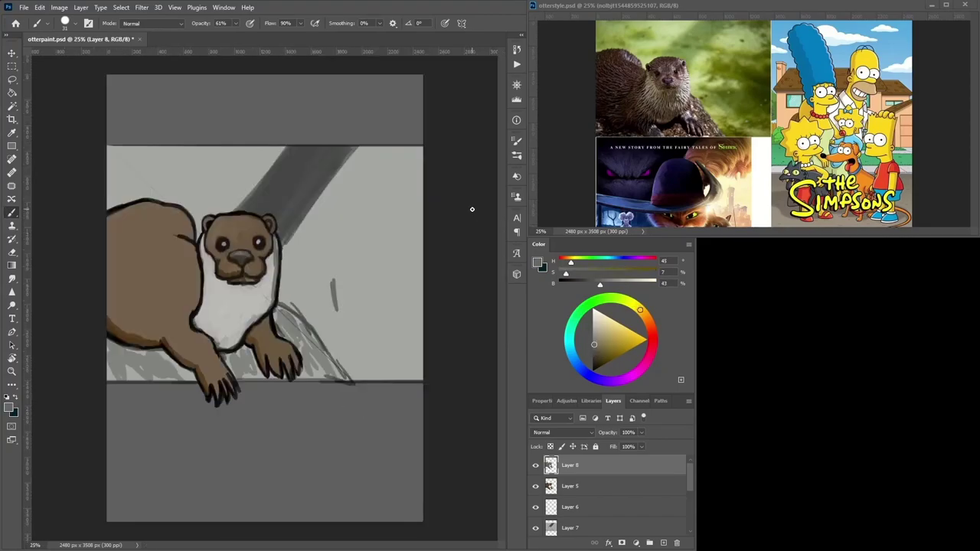
- Add a new layer above Layer 7, select the rectangular picture area and fill it with light yellow-green
key("w")
left_click(582, 526)
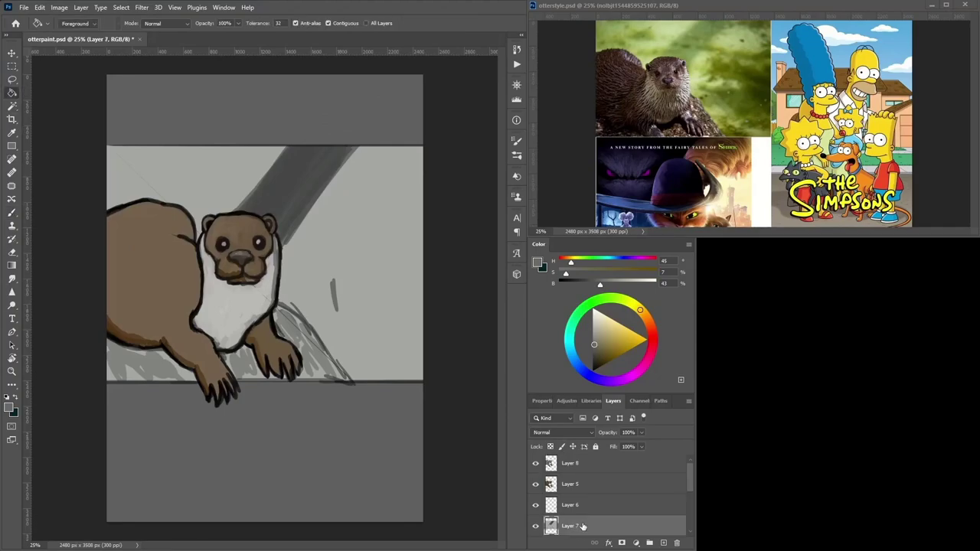
left_click(664, 543)
key("m")
left_click_drag(105, 143, 426, 383)
key("g")
key("x")
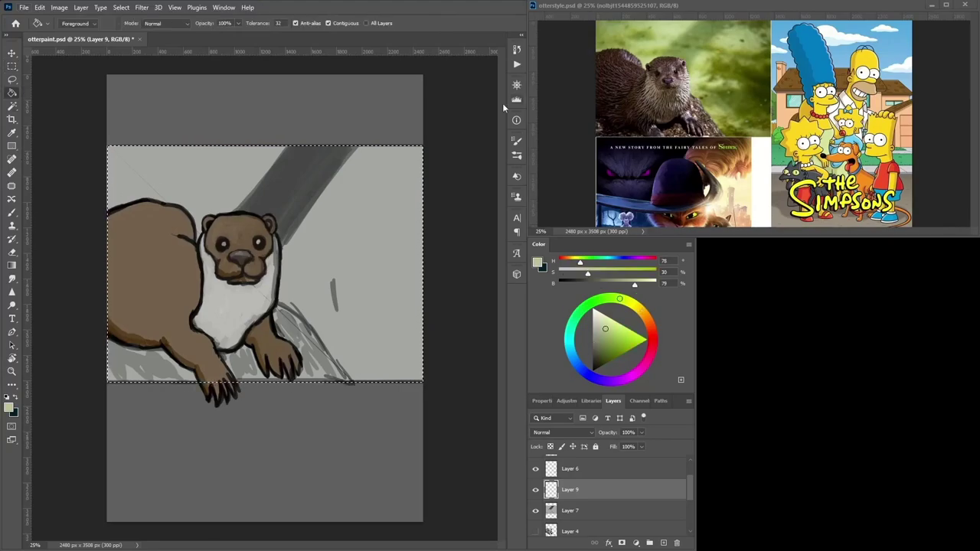
left_click(403, 249)
- Paint a dark brown rock slope beside the far paw on Layer 9 with a 66 px hard round brush
left_click(644, 314)
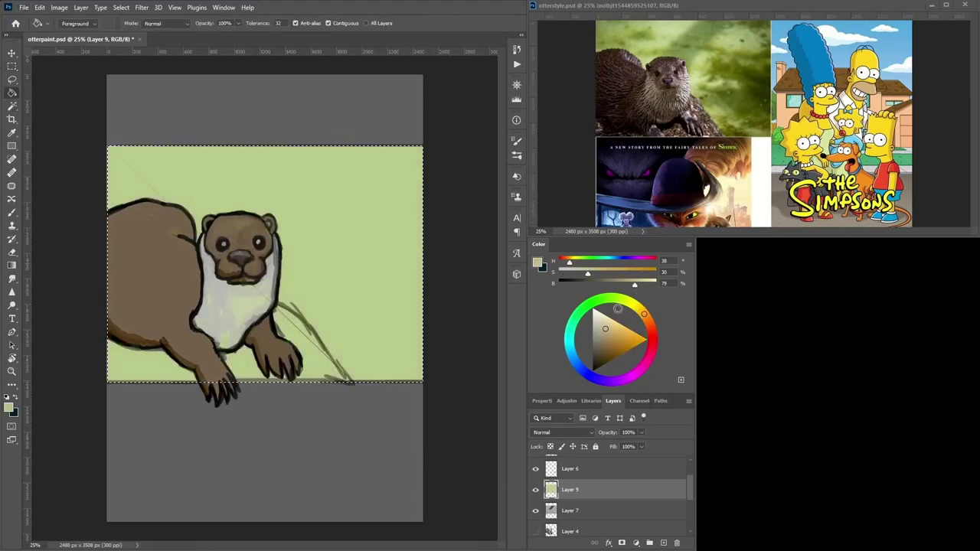
key("b")
left_click(610, 347)
left_click_drag(170, 231, 180, 235)
left_click(604, 353)
right_click(304, 325)
left_click_drag(365, 352, 377, 351)
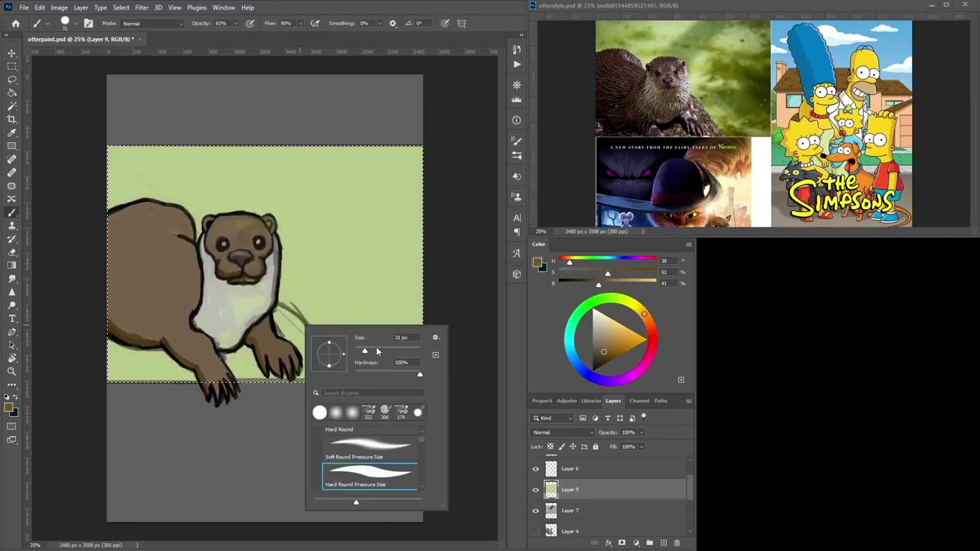
mouse_move(278, 312)
left_mouse_down()
mouse_move(329, 359)
mouse_move(303, 373)
mouse_move(343, 375)
mouse_move(278, 310)
mouse_move(285, 341)
left_mouse_up()
- Hide Layers 6 and 5 and clean up the rock's edge on Layer 9 with the sampled background green
left_click(535, 469)
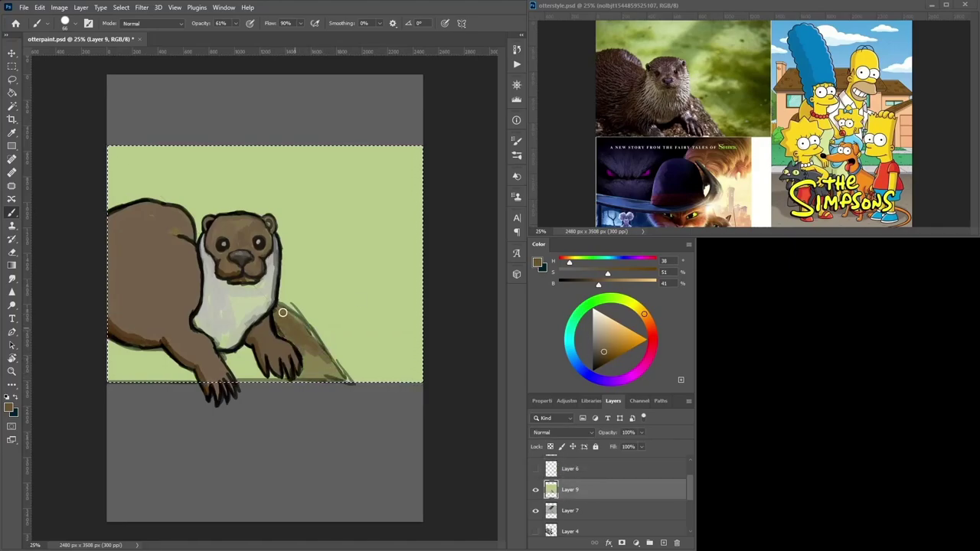
left_click(285, 297, "alt")
left_click_drag(688, 494, 688, 470)
left_click(569, 486)
left_click(535, 485)
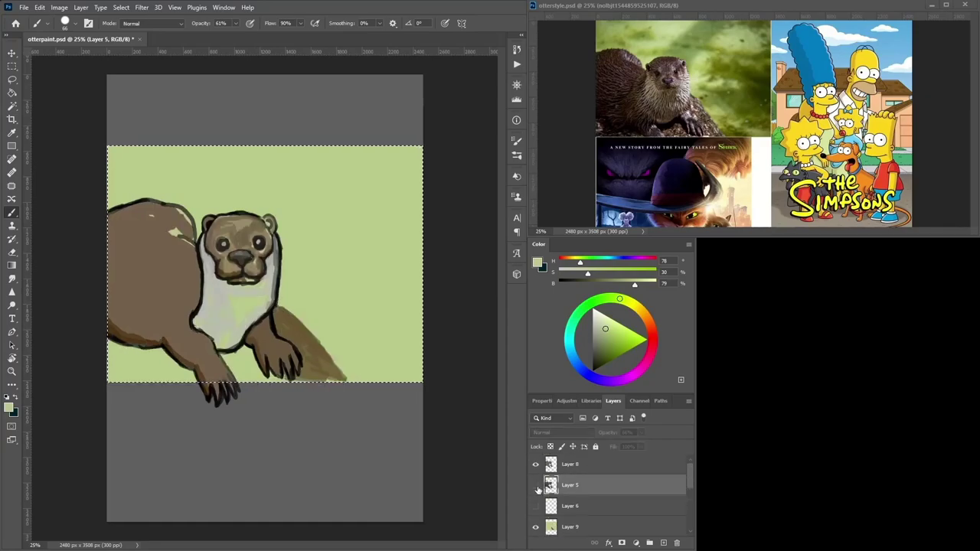
left_click(535, 485)
left_click(535, 484)
- Clear the selection and repaint the gaps in the back's brown fur and dark outline on Layer 8 with sampled tones
left_click(570, 464)
left_click(121, 7)
left_click(132, 32)
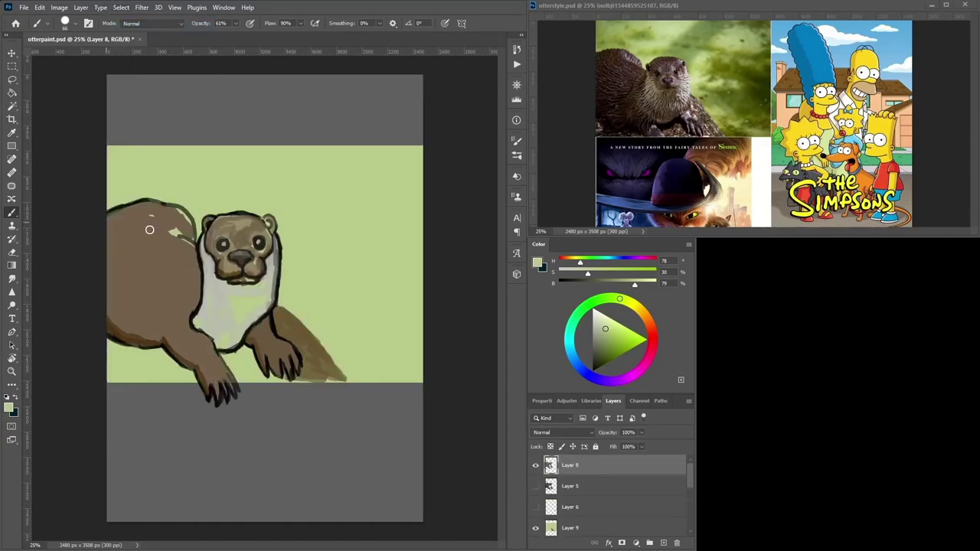
left_click(190, 226, "alt")
mouse_move(190, 226)
left_mouse_down()
mouse_move(168, 233)
mouse_move(186, 244)
mouse_move(171, 218)
mouse_move(184, 222)
mouse_move(178, 208)
mouse_move(197, 250)
mouse_move(184, 209)
mouse_move(153, 202)
left_mouse_up()
left_click(179, 207, "alt")
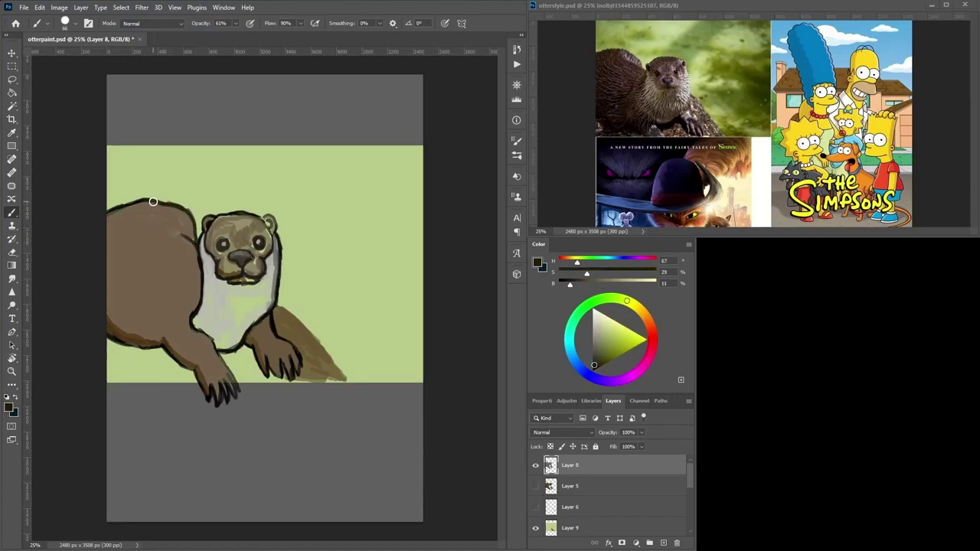
left_click(179, 241, "alt")
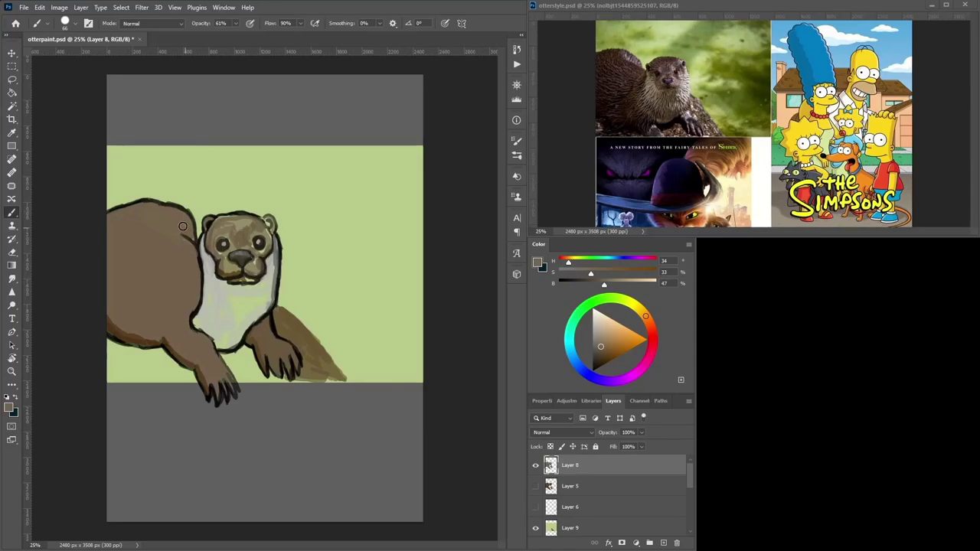
mouse_move(189, 222)
left_mouse_down()
mouse_move(179, 233)
mouse_move(194, 224)
mouse_move(197, 242)
mouse_move(244, 219)
left_mouse_up()
left_click(184, 204, "alt")
- Cover the green showing through the forehead, eye area and far ear with sampled brown and dark tones
left_click(232, 227, "alt")
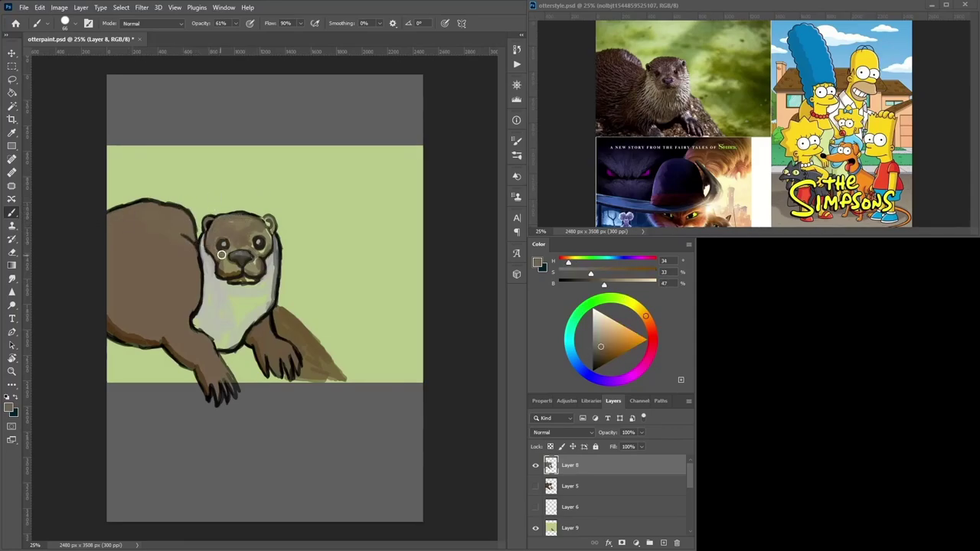
left_click(263, 244, "alt")
left_click(230, 236, "alt")
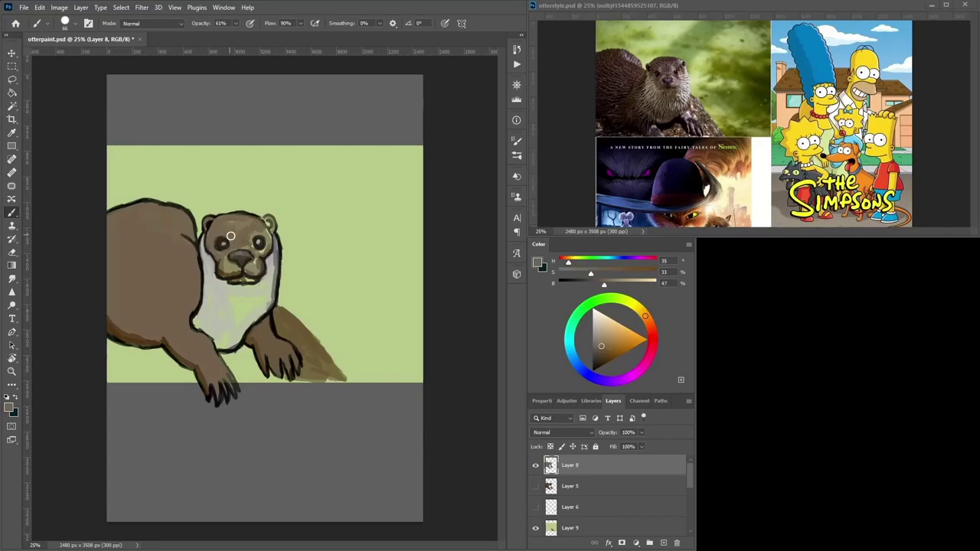
left_click(269, 225, "alt")
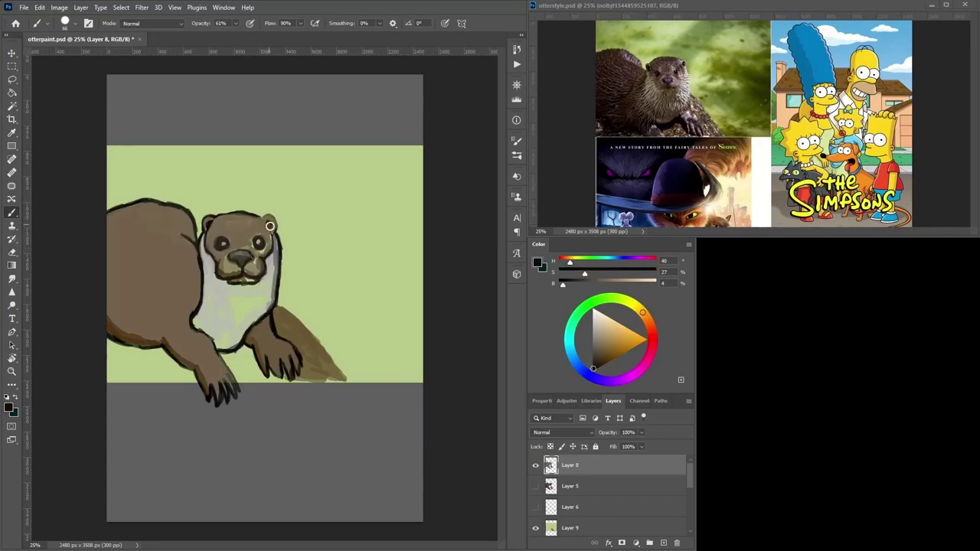
left_click(292, 351, "alt")
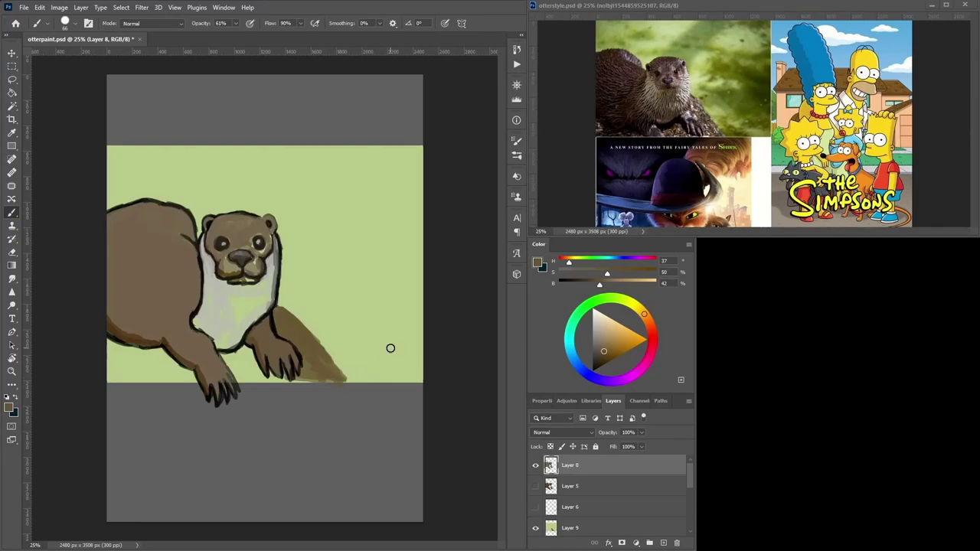
left_click(535, 465)
left_click(535, 465)
left_click_drag(340, 380, 114, 383)
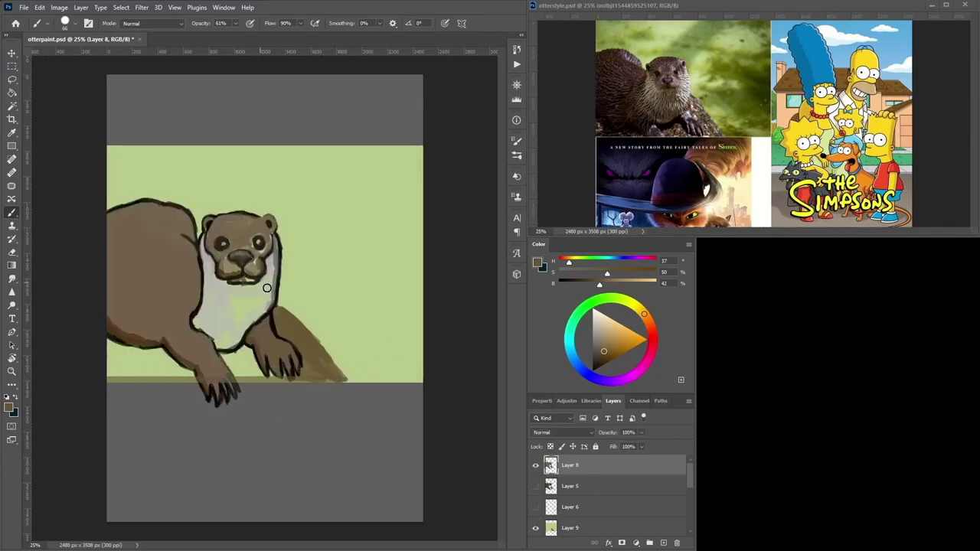
left_click_drag(246, 359, 272, 362)
key("ctrl+z")
key("ctrl+z")
key("ctrl+z")
- Extend the brown ground beneath the otter to the picture's near edge on Layer 9
left_click(535, 465)
left_click(577, 530)
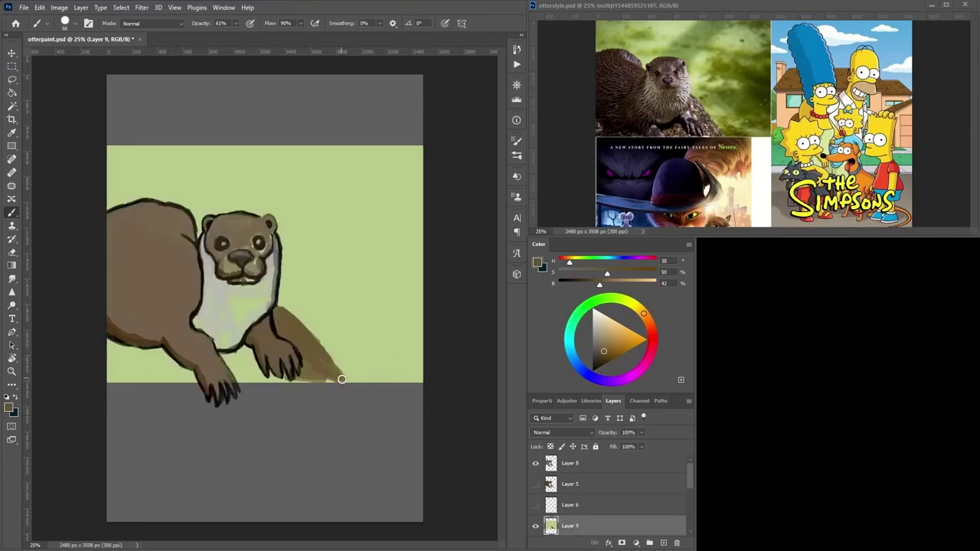
left_click_drag(342, 380, 109, 381)
mouse_move(258, 389)
left_mouse_down()
mouse_move(258, 360)
mouse_move(245, 372)
mouse_move(149, 361)
mouse_move(138, 367)
mouse_move(147, 373)
mouse_move(184, 371)
mouse_move(124, 350)
mouse_move(139, 362)
mouse_move(114, 380)
mouse_move(337, 370)
left_mouse_up()
mouse_move(239, 335)
left_mouse_down()
mouse_move(258, 357)
mouse_move(220, 370)
mouse_move(145, 372)
mouse_move(107, 344)
mouse_move(131, 376)
left_mouse_up()
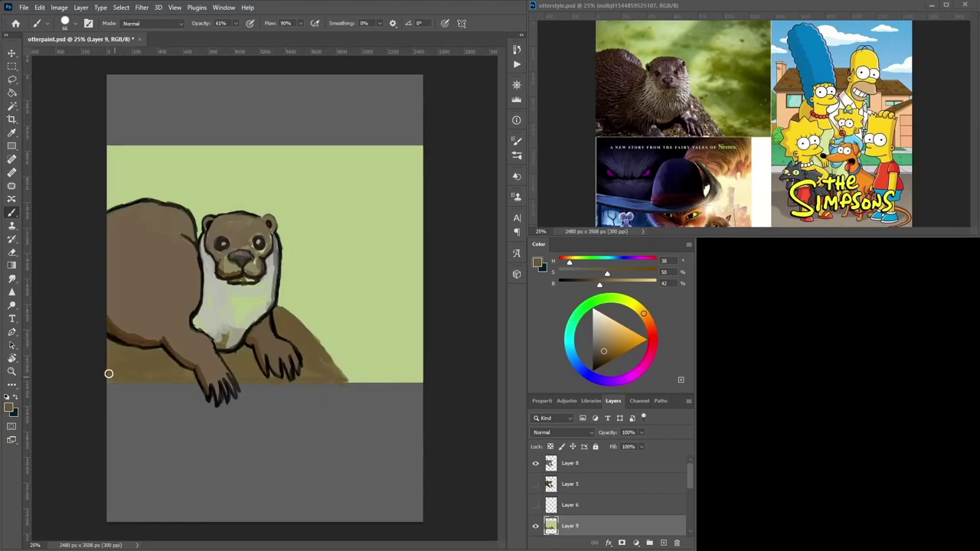
- Fill the green gaps in the chest on Layer 8 with sampled light grey
left_click(552, 464)
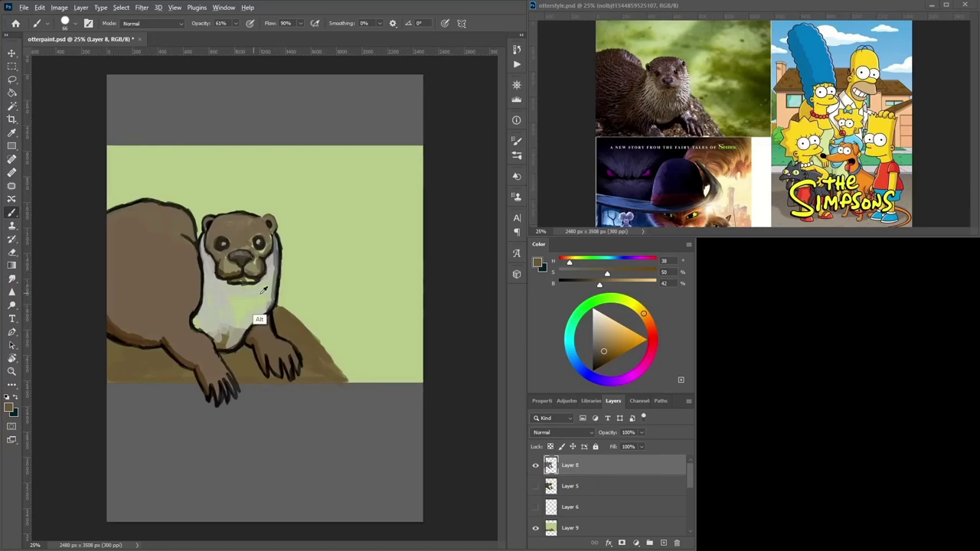
left_click(257, 319, "alt")
mouse_move(228, 321)
left_mouse_down()
mouse_move(220, 344)
mouse_move(198, 325)
left_mouse_up()
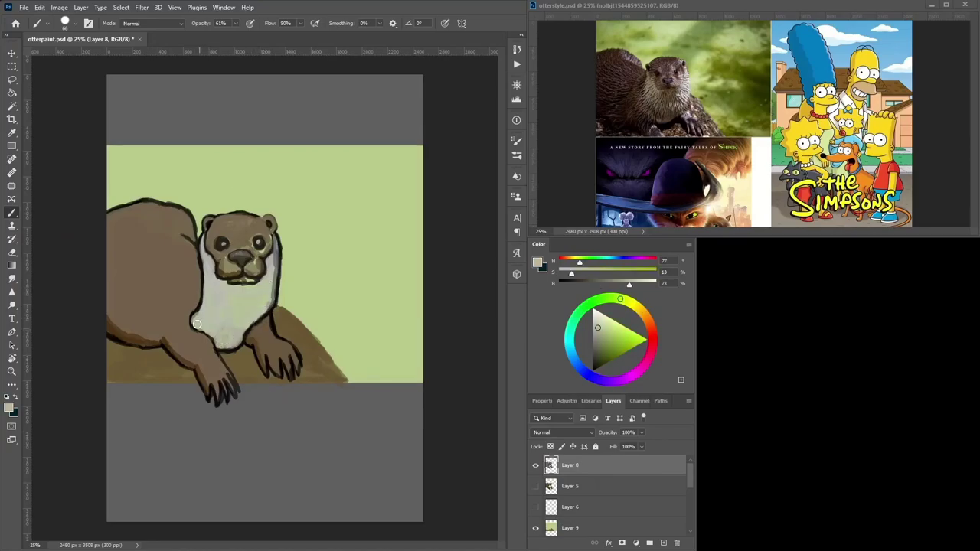
- Even out the face's brown with sampled tones and redraw the dark outline of the head and far ear with a 31 px brush
left_click(264, 248, "alt")
left_click(170, 260, "alt")
left_click_drag(243, 244, 226, 218)
left_click(256, 208, "alt")
right_click(260, 197)
left_click(251, 215, "alt")
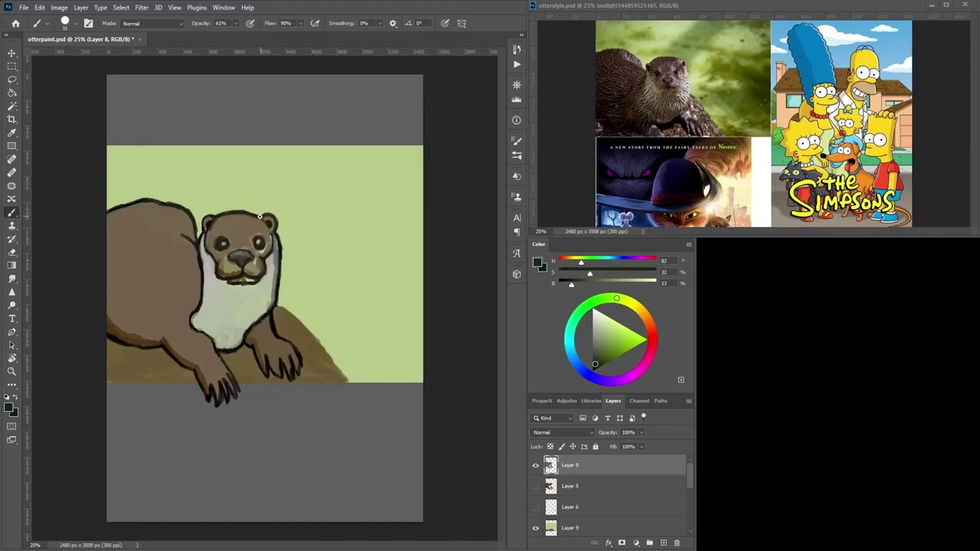
left_click(222, 225, "alt")
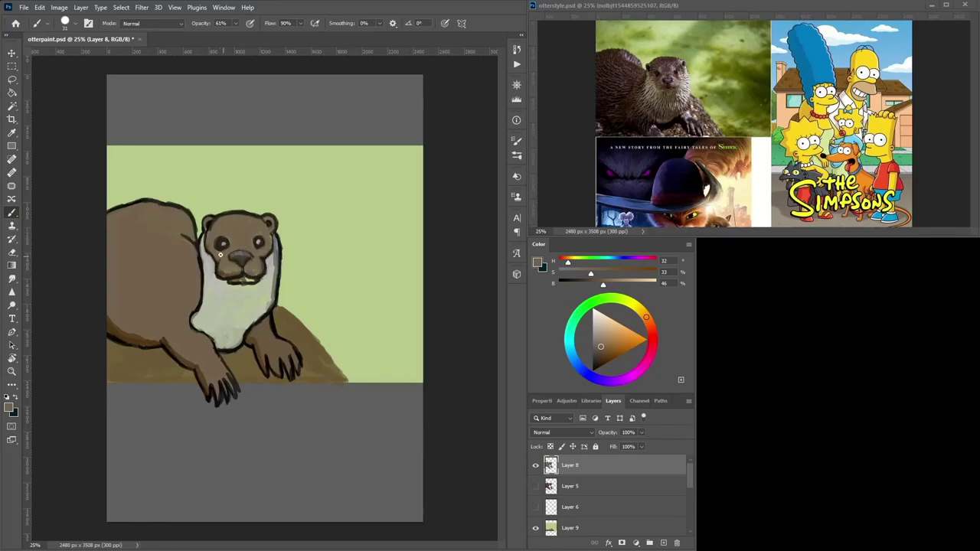
- Brighten the chest and neck with a lighter off-white using a 67 px brush
left_click(244, 291, "alt")
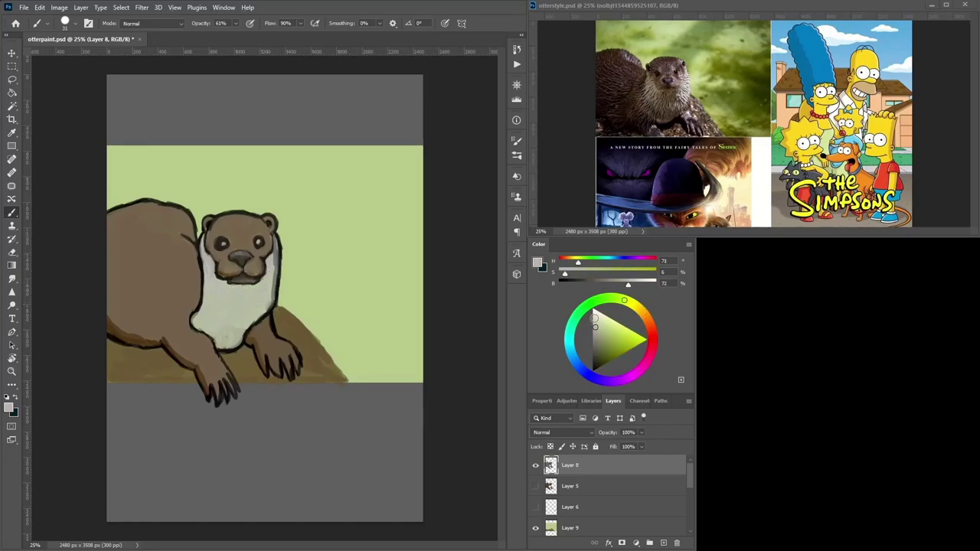
left_click(594, 318)
right_click(234, 322)
left_click(337, 320)
left_click(241, 316, "alt")
mouse_move(233, 315)
left_mouse_down()
mouse_move(266, 284)
mouse_move(242, 292)
mouse_move(213, 279)
mouse_move(227, 304)
mouse_move(219, 323)
mouse_move(198, 320)
mouse_move(237, 334)
mouse_move(226, 342)
mouse_move(240, 317)
mouse_move(268, 300)
mouse_move(259, 287)
mouse_move(212, 285)
mouse_move(201, 244)
mouse_move(234, 308)
mouse_move(271, 269)
mouse_move(275, 242)
mouse_move(268, 285)
mouse_move(232, 290)
mouse_move(201, 315)
mouse_move(218, 339)
left_mouse_up()
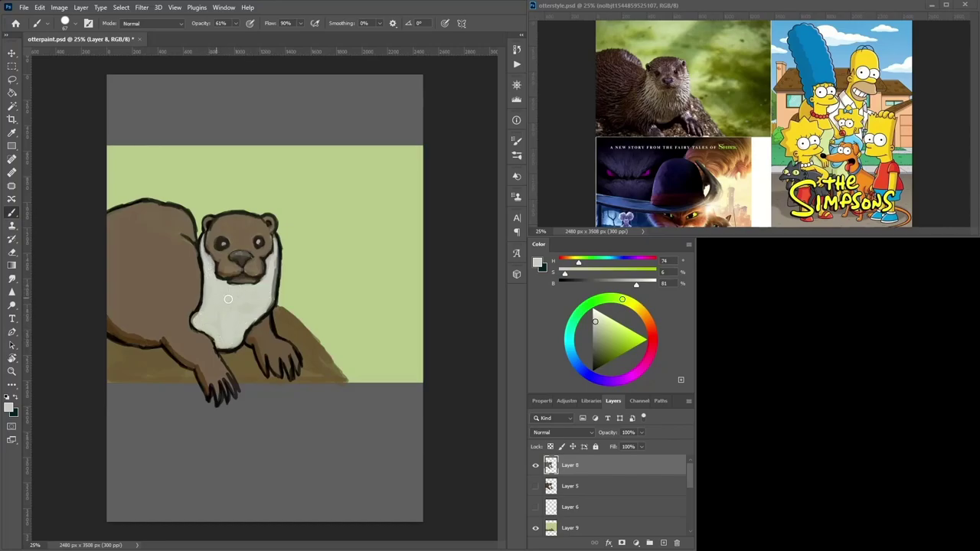
- Shade the lower edge of the chest in grey and touch up its dark outline with sampled tones
left_click(258, 341, "alt")
mouse_move(225, 339)
left_mouse_down()
mouse_move(201, 327)
mouse_move(225, 344)
mouse_move(263, 316)
mouse_move(225, 338)
left_mouse_up()
left_click(274, 328, "alt")
left_click(267, 317, "alt")
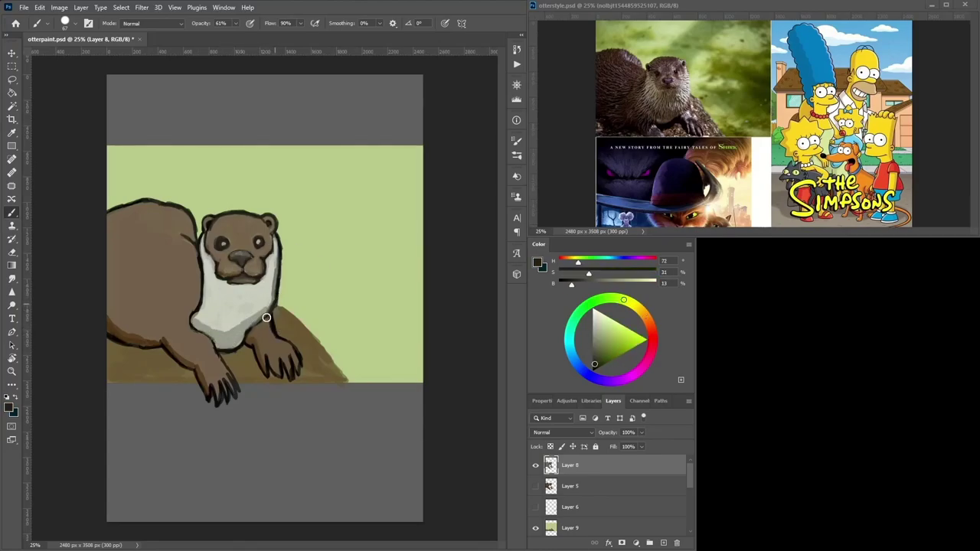
- Refine the cheeks, muzzle and nose with sampled tones and repaint the eyes near-black with off-white highlights
left_click(234, 244, "alt")
left_click_drag(220, 226, 210, 235)
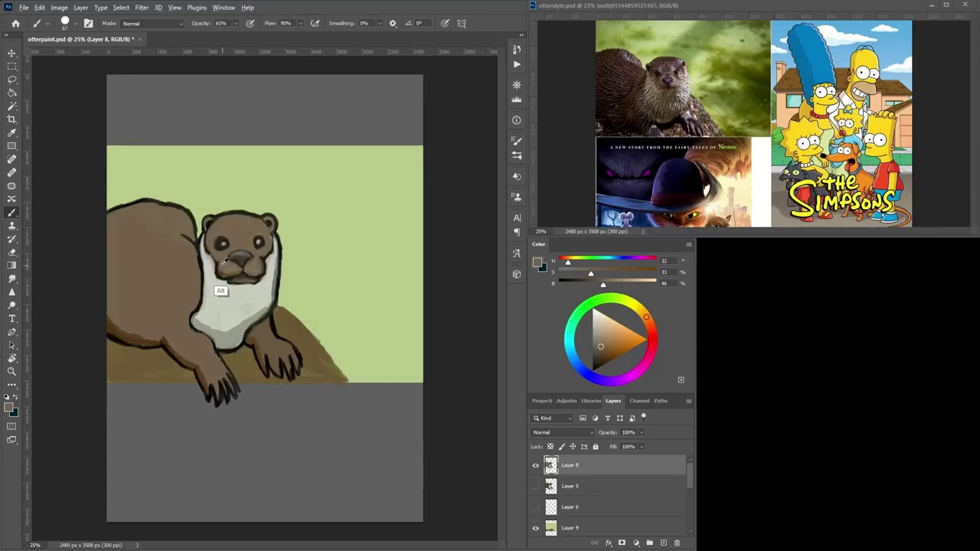
left_click(218, 273, "alt")
left_click(224, 253, "alt")
left_click(243, 257, "alt")
mouse_move(255, 263)
left_mouse_down()
mouse_move(256, 253)
mouse_move(246, 270)
left_mouse_up()
left_click(255, 269, "alt")
left_click(256, 240, "alt")
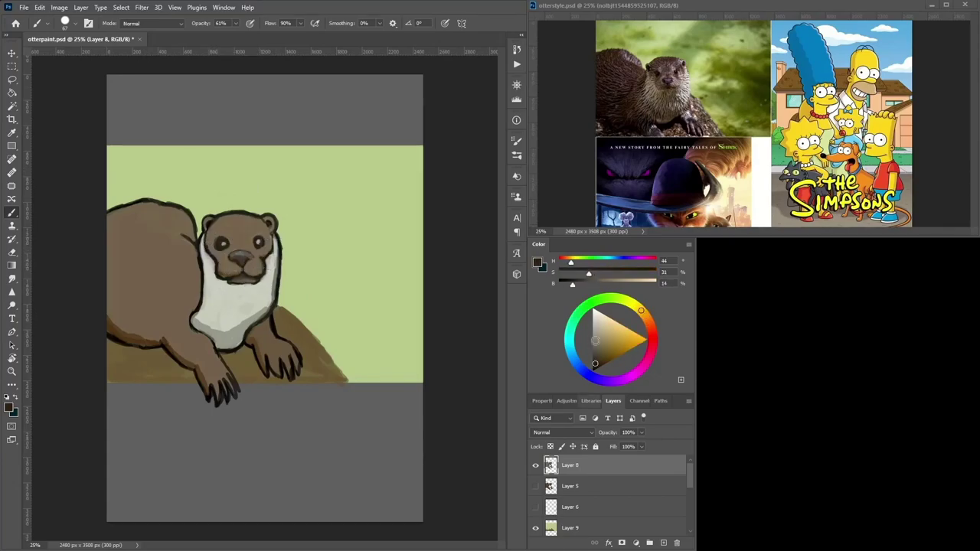
left_click(257, 241, "alt")
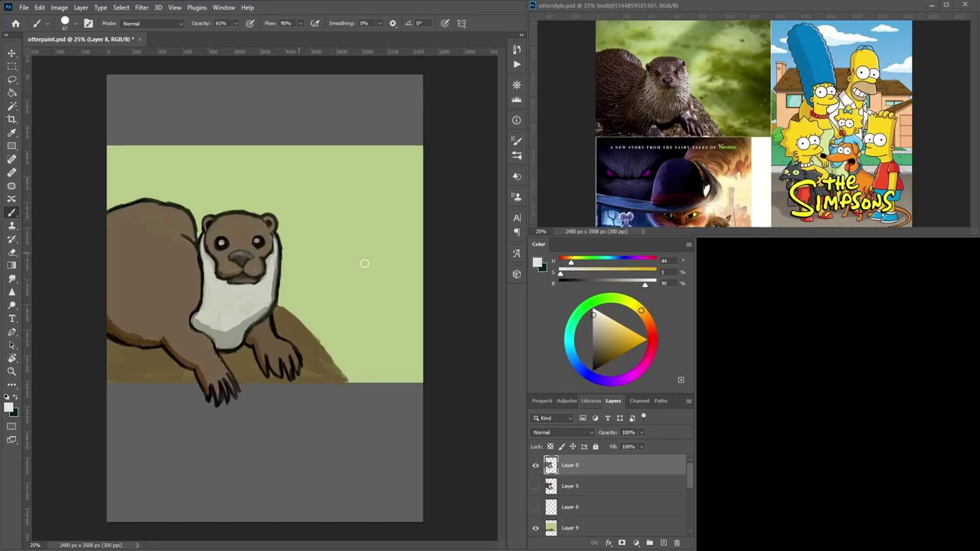
- Paint dark shadows on the ground beneath the body and paws on Layer 9 and outline the rock slope in near-black
left_click(571, 527)
left_click(124, 343, "alt")
left_click_drag(118, 352, 161, 353)
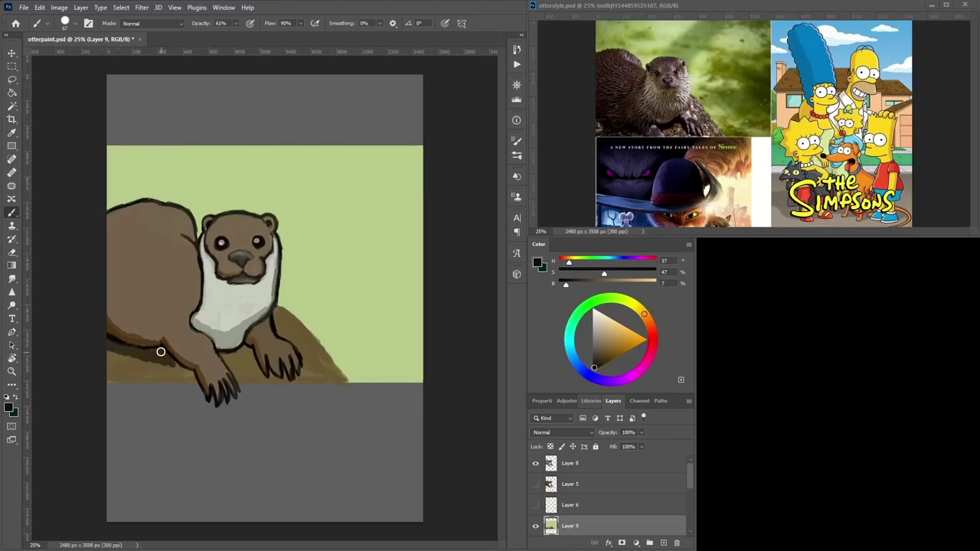
left_click_drag(232, 355, 264, 379)
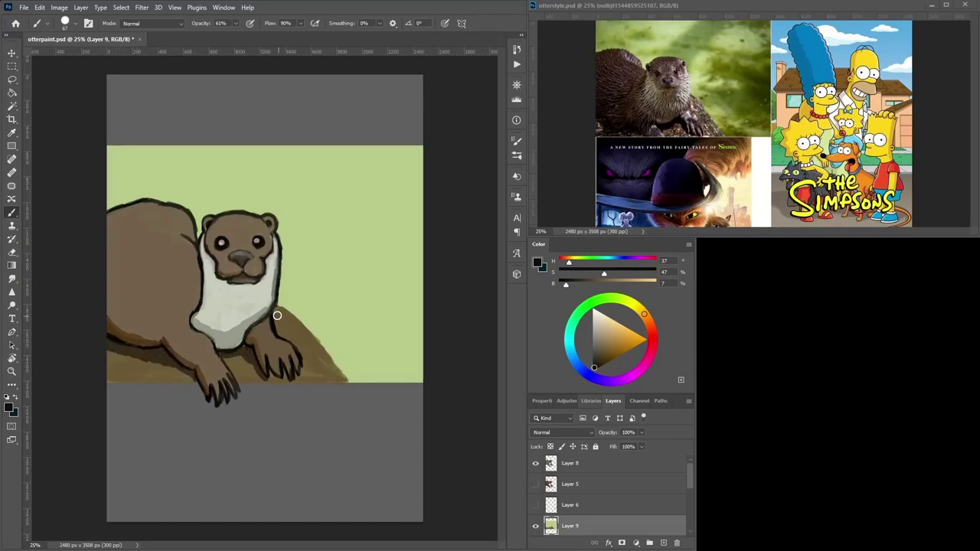
mouse_move(277, 314)
left_mouse_down()
mouse_move(285, 340)
mouse_move(312, 339)
mouse_move(346, 380)
left_mouse_up()
left_click_drag(277, 309, 332, 359)
- Scatter small wavy dark green marks of varying size across the green background on Layer 9
left_click(605, 299)
left_click_drag(337, 254, 358, 251)
left_click_drag(289, 201, 322, 200)
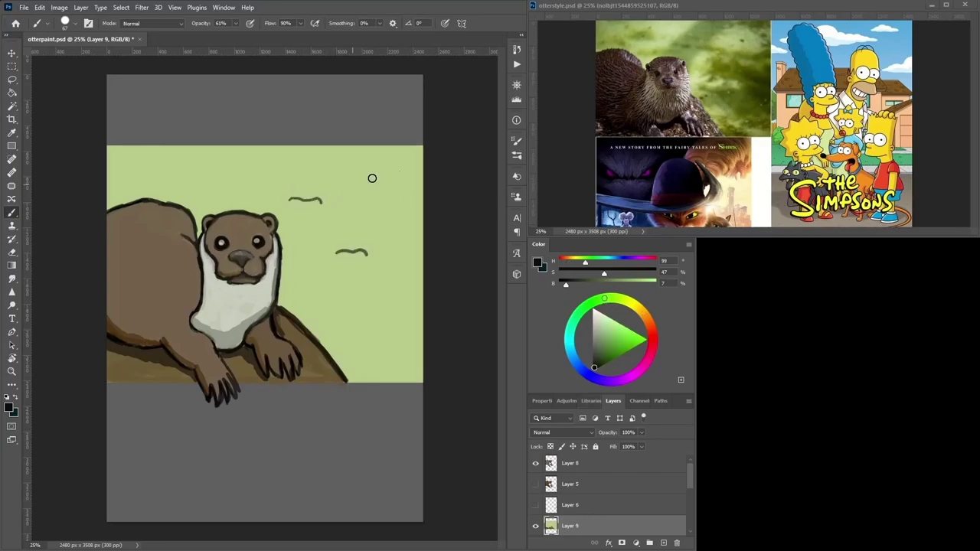
left_click_drag(380, 172, 409, 170)
left_click_drag(188, 176, 217, 175)
left_click_drag(115, 165, 145, 166)
left_click_drag(286, 154, 303, 155)
left_click_drag(243, 191, 254, 189)
left_click_drag(385, 359, 393, 354)
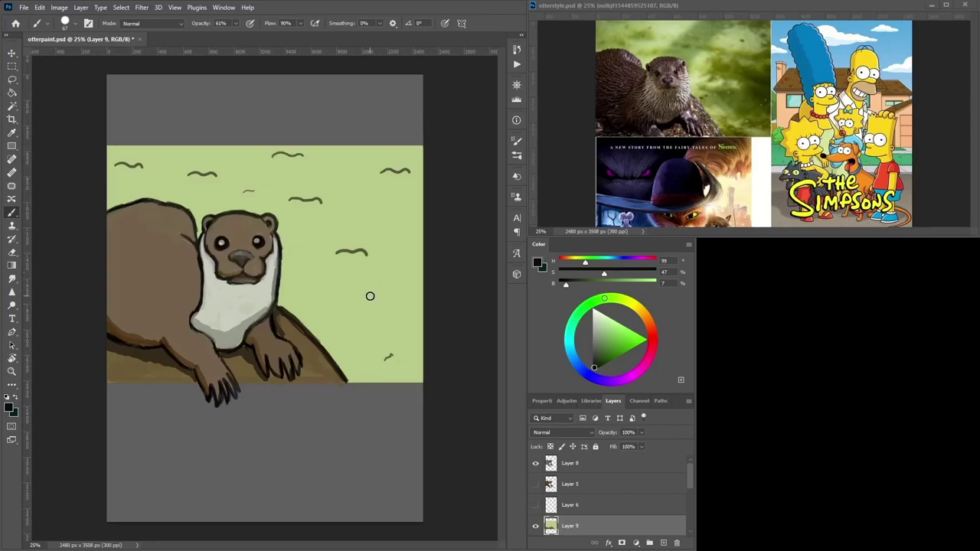
left_click_drag(369, 298, 391, 296)
left_click_drag(393, 319, 398, 323)
left_click(325, 304)
left_click_drag(394, 231, 410, 229)
- Shade the shoulder fold, belly and near foreleg in darker brown on Layer 8 and reinforce the black outlines around them and the face
left_click(182, 259, "alt")
left_click(189, 236, "alt")
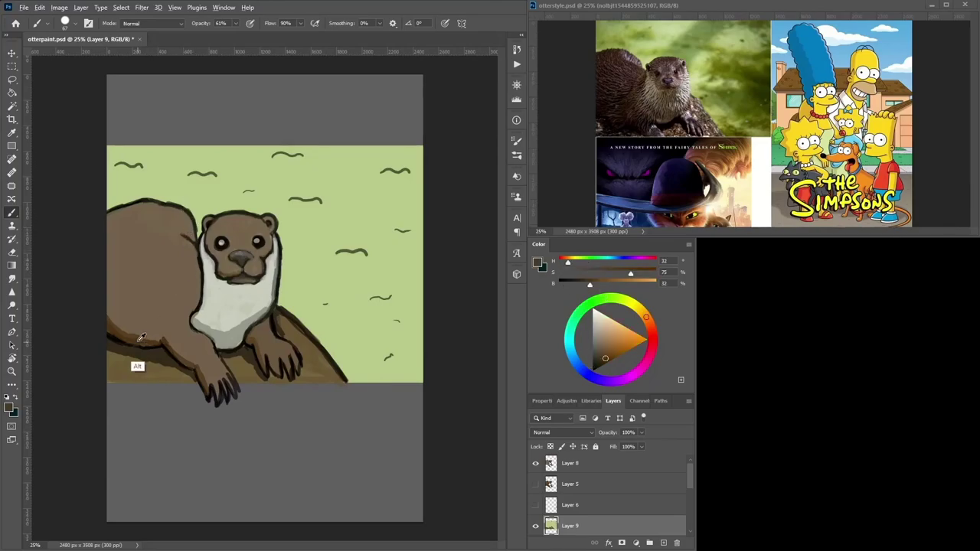
left_click(571, 461)
left_click(196, 236, "alt")
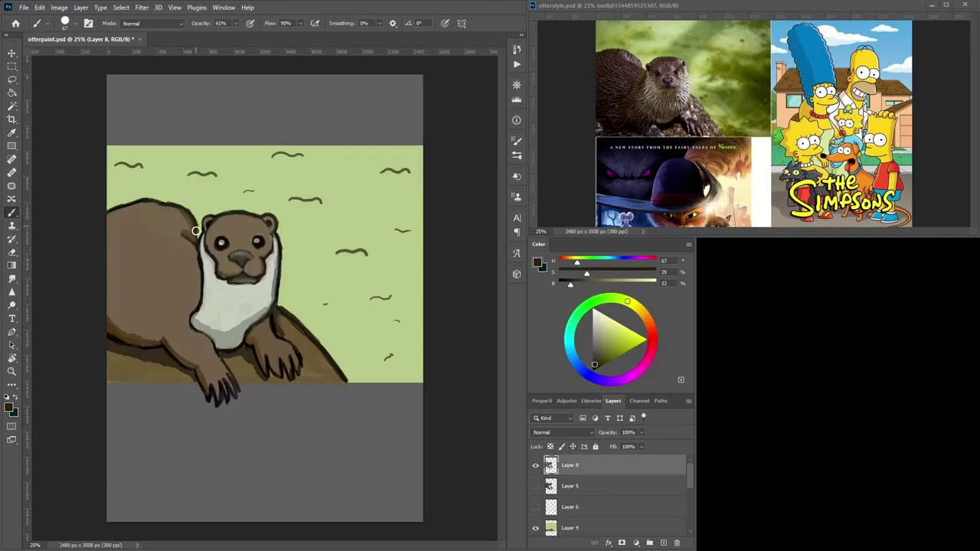
left_click(121, 334, "alt")
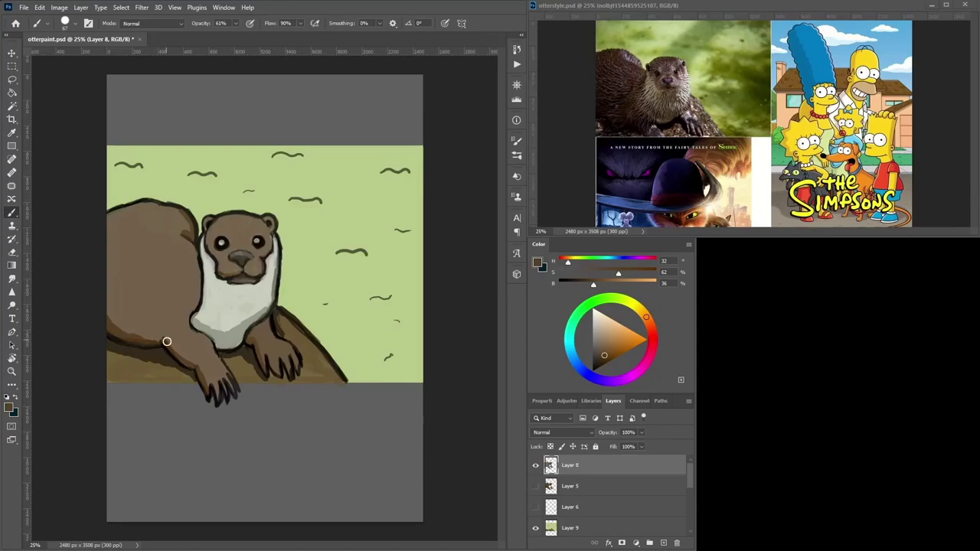
left_click(197, 371, "alt")
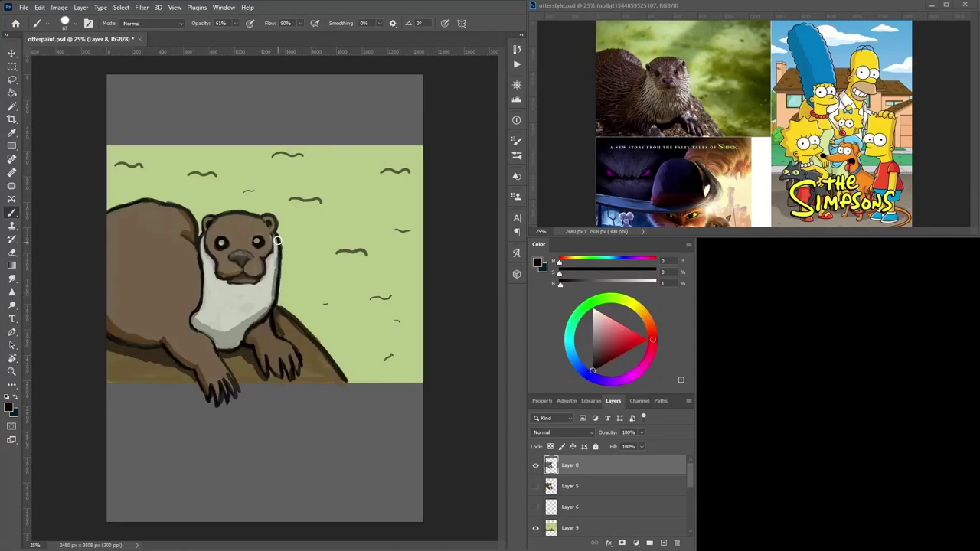
left_click_drag(273, 238, 230, 283)
- Paint a thin light tan highlight along the top of the forehead with a 31 px brush
key("ctrl+plus")
key("ctrl+plus")
left_click(231, 190, "alt")
left_click(603, 321)
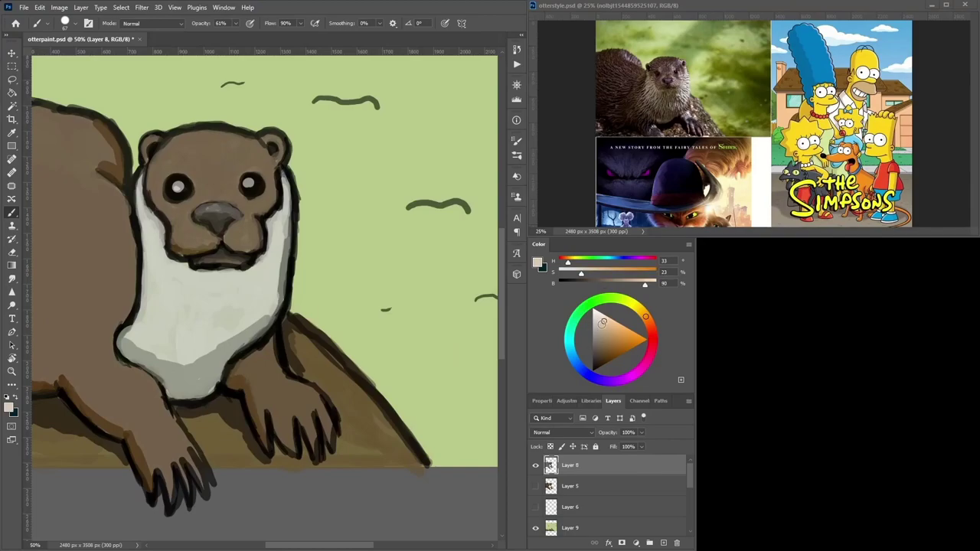
right_click(229, 146)
left_click(296, 170)
left_click(592, 370)
mouse_move(257, 136)
left_mouse_down()
mouse_move(196, 128)
mouse_move(151, 159)
left_mouse_up()
mouse_move(261, 137)
left_mouse_down()
mouse_move(284, 143)
mouse_move(272, 168)
mouse_move(162, 152)
left_mouse_up()
left_click(198, 143, "alt")
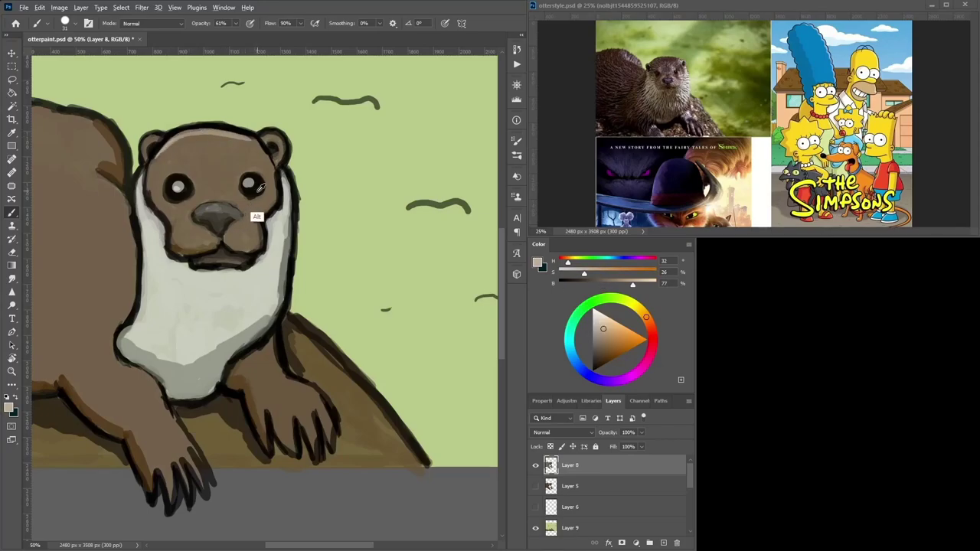
- Repaint the nose in near-black on Layer 8 and add a soft grey highlight along its top
left_click(230, 207, "alt")
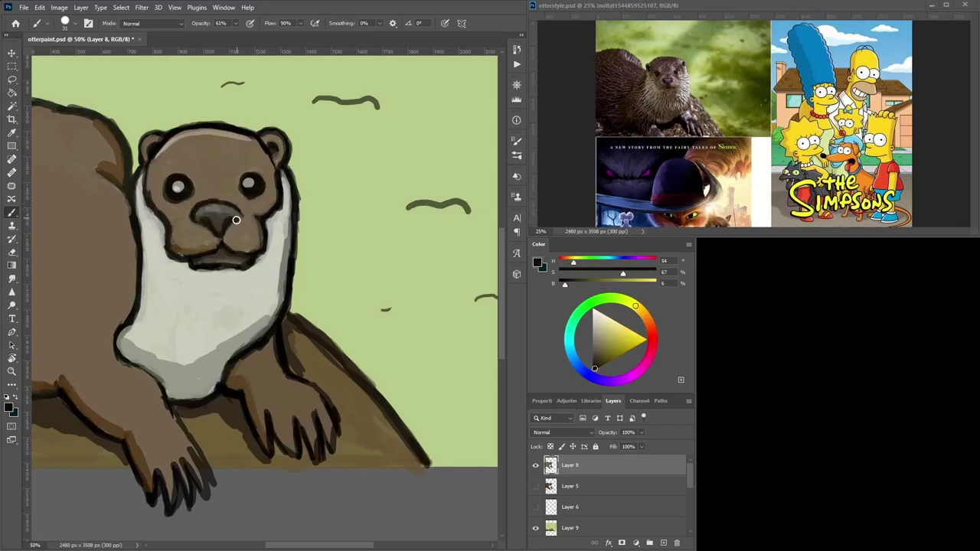
left_click(221, 216, "alt")
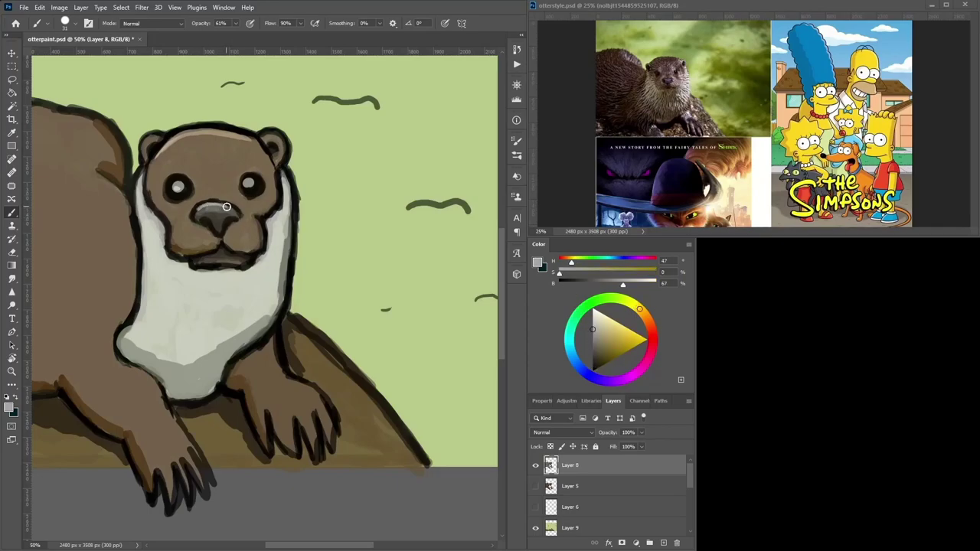
- Paint thin light beige highlights along the upper edges of both forelegs on Layer 8
left_click(291, 398, "alt")
left_click(595, 327)
left_click(327, 402, "alt")
left_click(601, 319)
mouse_move(304, 387)
left_mouse_down()
mouse_move(289, 380)
mouse_move(328, 411)
mouse_move(289, 376)
left_mouse_up()
mouse_move(119, 361)
left_mouse_down()
mouse_move(147, 378)
mouse_move(175, 426)
left_mouse_up()
left_click_drag(194, 177, 272, 259)
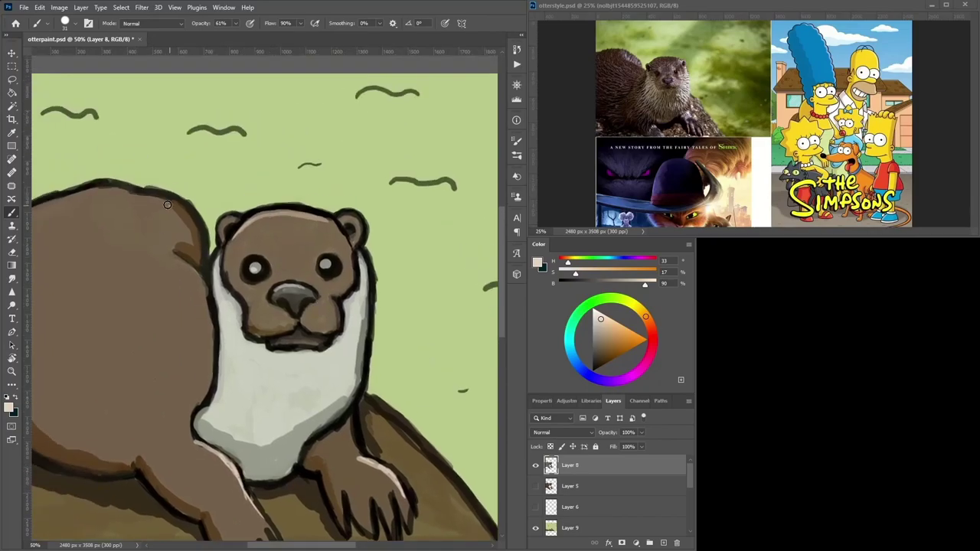
- Paint thin light beige highlights along the top of the back and down the shoulder fold
left_click_drag(168, 204, 137, 197)
left_click_drag(97, 181, 258, 207)
mouse_move(295, 224)
left_mouse_down()
mouse_move(232, 223)
mouse_move(187, 241)
left_mouse_up()
left_click_drag(332, 280, 371, 338)
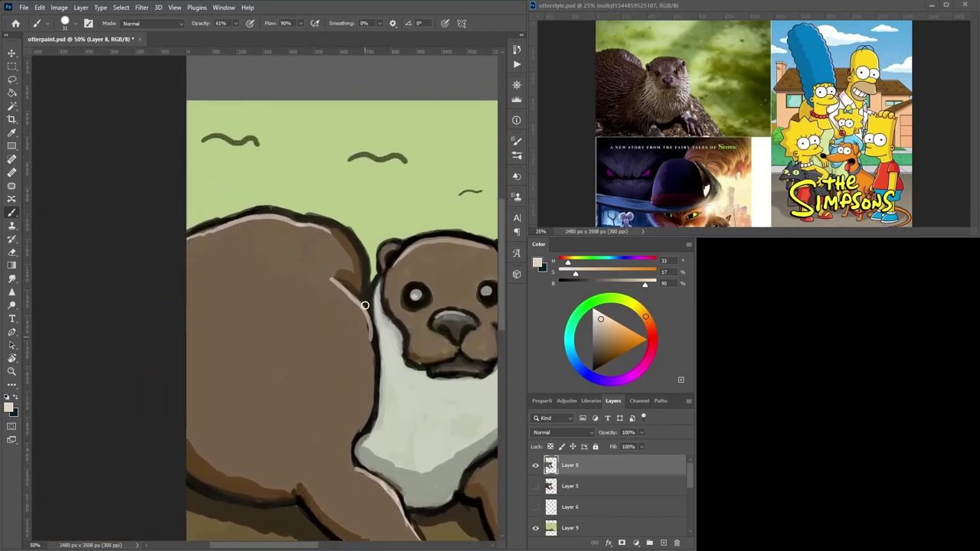
left_click_drag(433, 257, 329, 284)
- Reinforce the black outlines along the back, shoulder, chest edge, near foreleg and claws
left_click(259, 305, "alt")
mouse_move(261, 308)
left_mouse_down()
mouse_move(247, 262)
mouse_move(200, 242)
mouse_move(158, 233)
mouse_move(83, 262)
left_mouse_up()
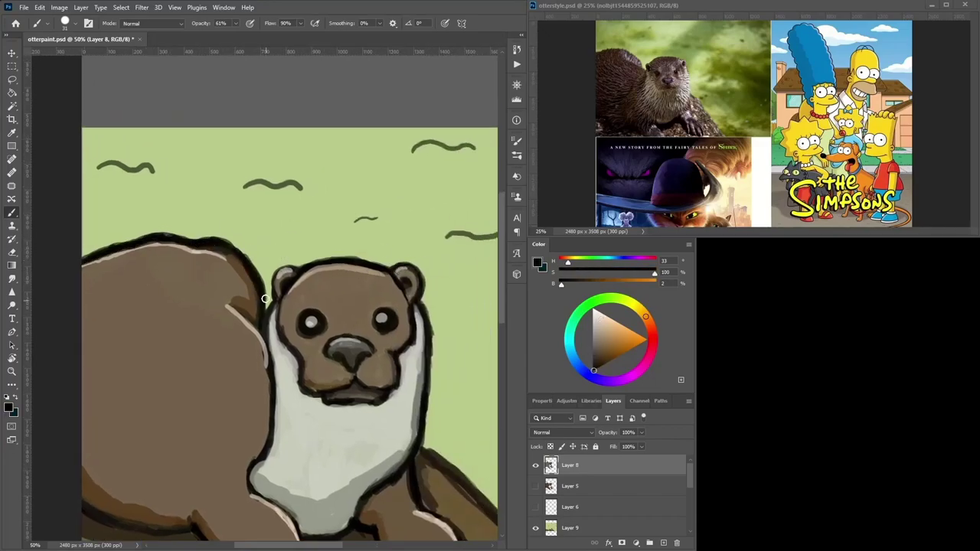
mouse_move(237, 307)
left_mouse_down()
mouse_move(273, 405)
mouse_move(250, 467)
left_mouse_up()
left_click_drag(313, 464, 295, 332)
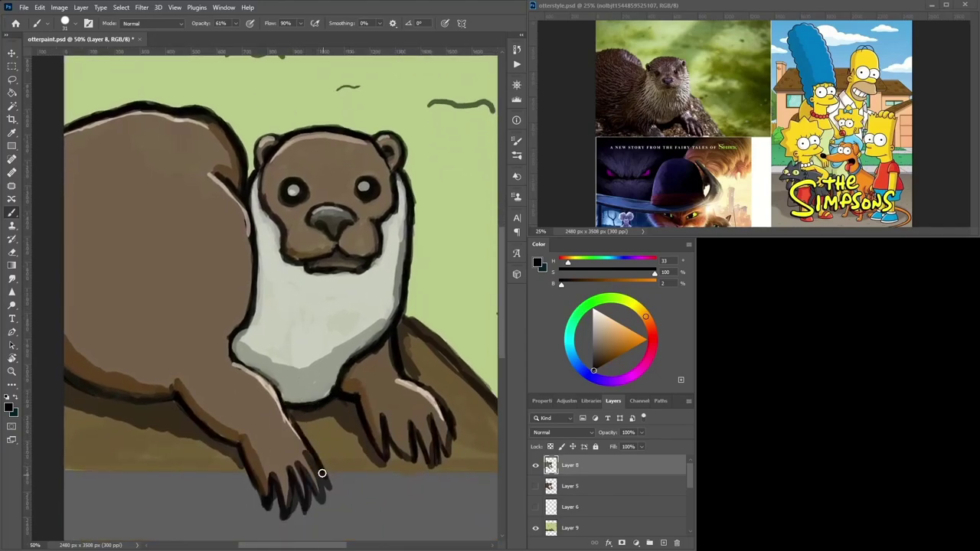
mouse_move(322, 473)
left_mouse_down()
mouse_move(286, 505)
mouse_move(252, 464)
mouse_move(300, 426)
mouse_move(236, 331)
left_mouse_up()
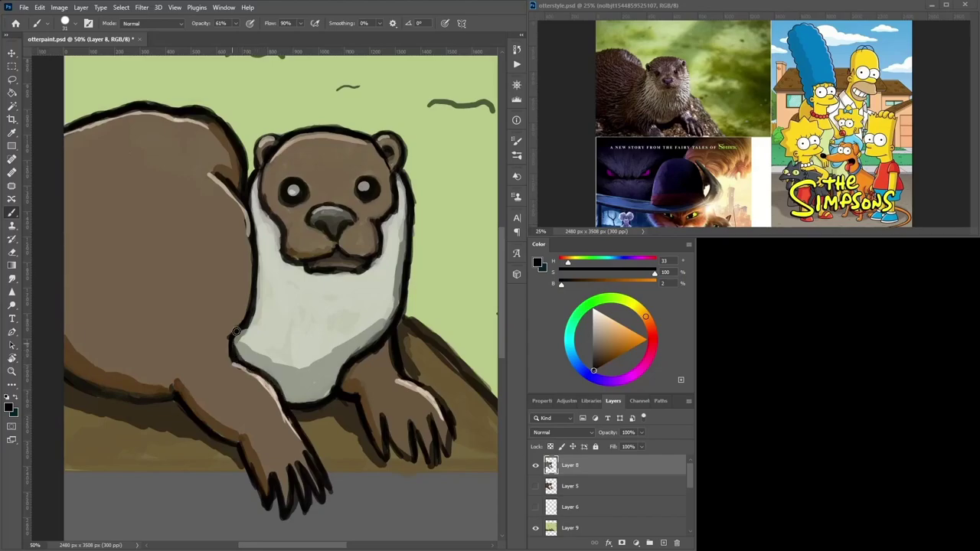
- Clean up the edges of the far foreleg and its claws using browns sampled from the rock and the fur
left_click(453, 435, "alt")
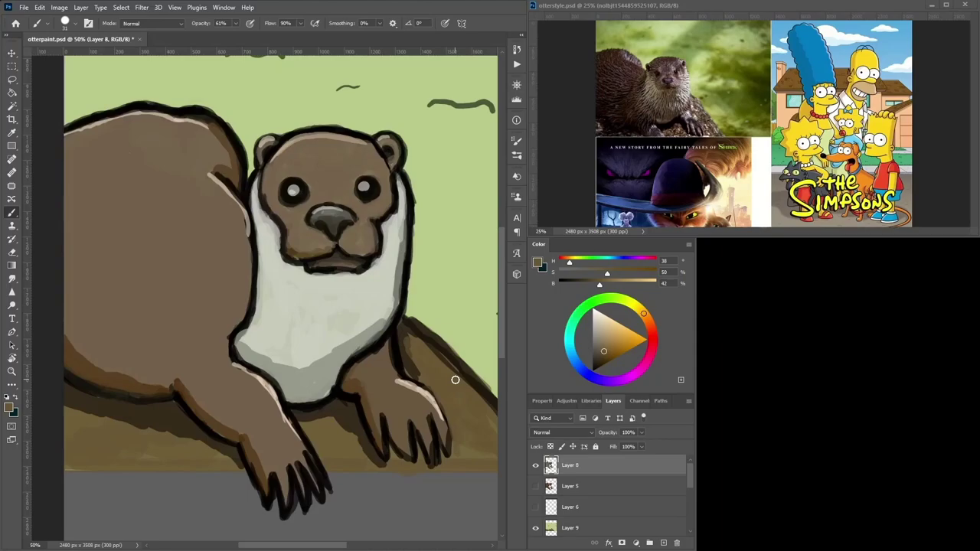
left_click(407, 375, "alt")
mouse_move(413, 380)
left_mouse_down()
mouse_move(439, 402)
mouse_move(449, 442)
mouse_move(413, 381)
mouse_move(443, 457)
mouse_move(407, 460)
mouse_move(385, 425)
left_mouse_up()
left_click(426, 397, "alt")
- Paint near-white highlights down both sides of the pale neck beside the face
left_click(331, 344, "alt")
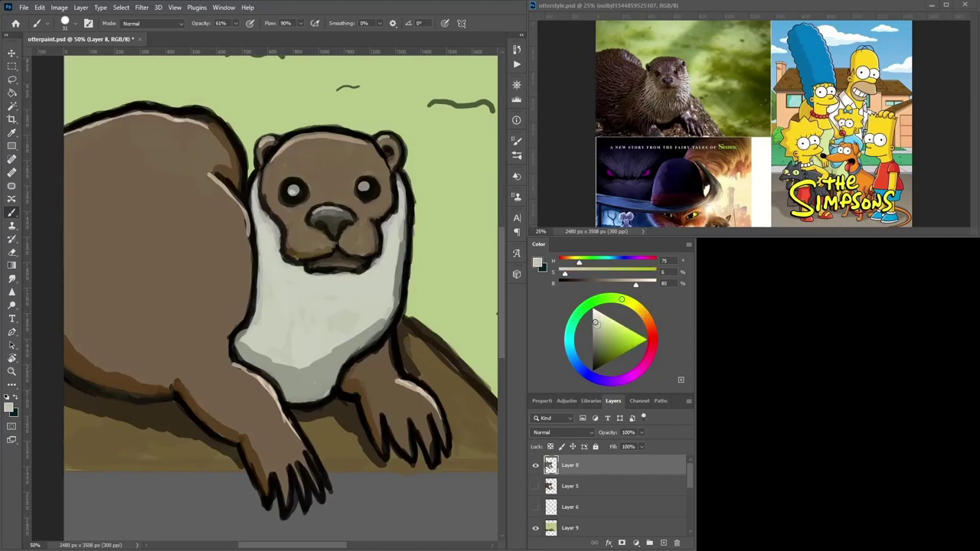
left_click(594, 310)
left_click_drag(255, 176, 279, 253)
left_click_drag(260, 213, 268, 239)
mouse_move(398, 173)
left_mouse_down()
mouse_move(400, 222)
mouse_move(386, 256)
left_mouse_up()
left_click_drag(401, 216, 404, 166)
key("ctrl+minus")
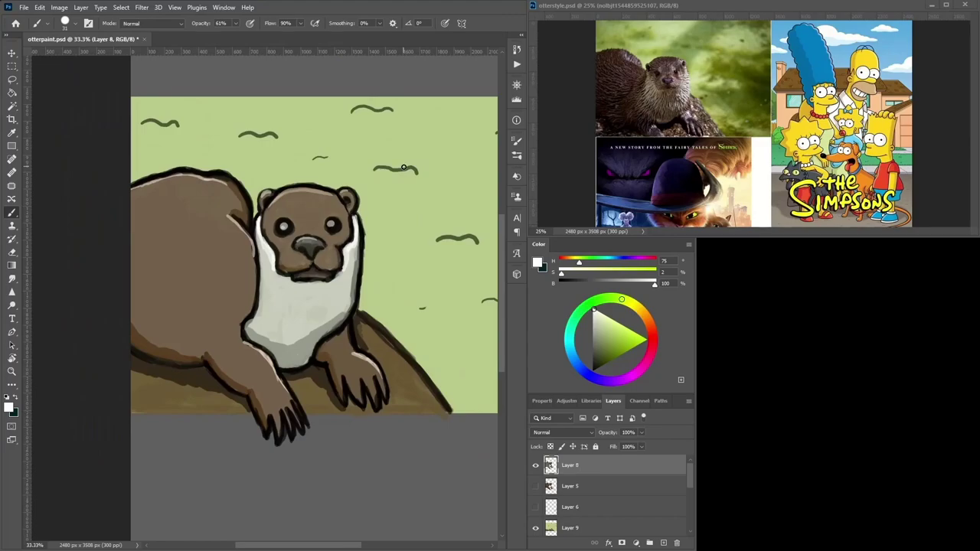
- Touch up the mouth in dark olive-brown and add lighter brown highlights to both sides of the muzzle
left_click(287, 263, "alt")
left_click(288, 271, "alt")
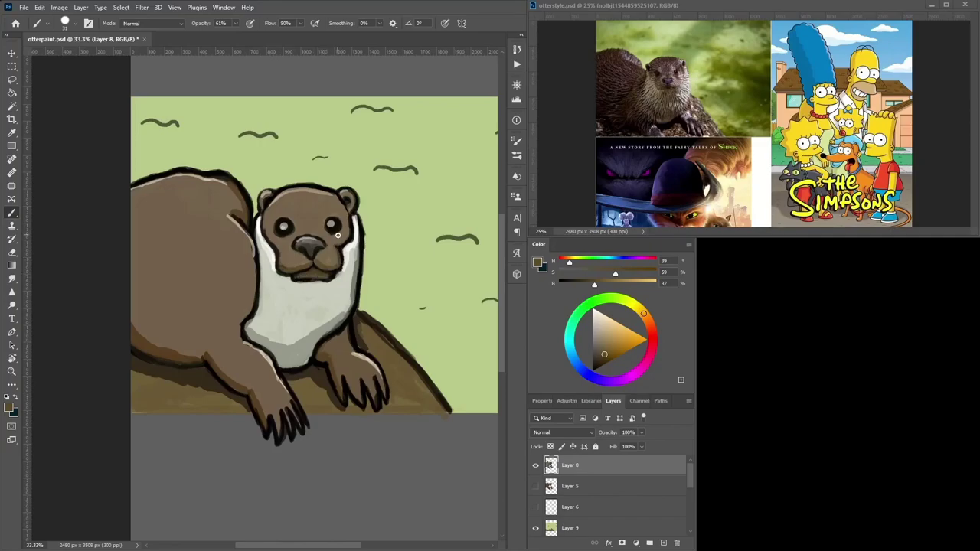
left_click(322, 256, "alt")
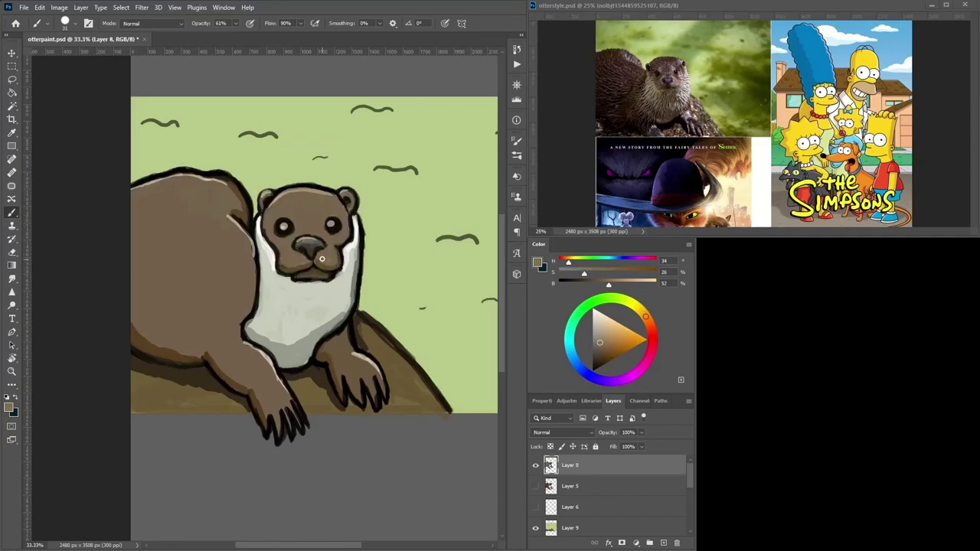
left_click(321, 260, "alt")
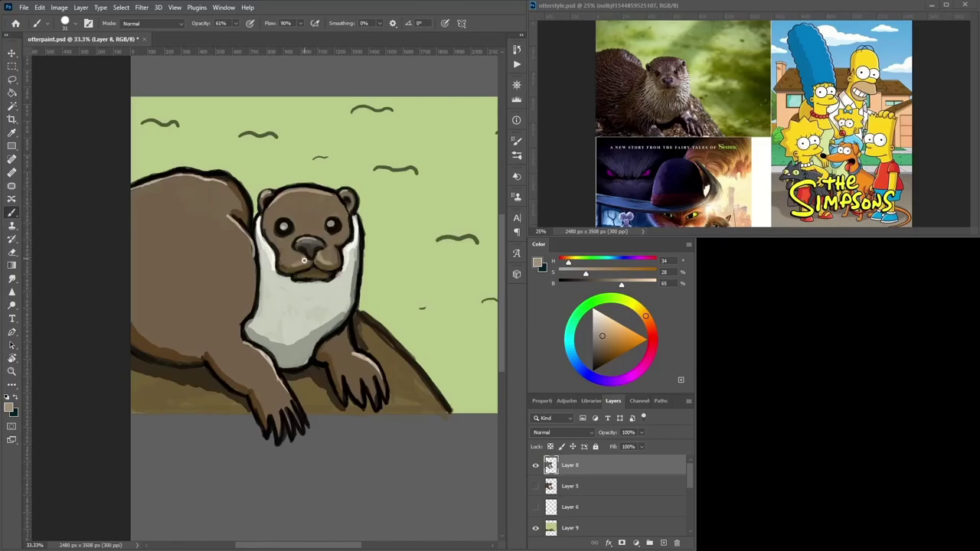
left_click(303, 260, "alt")
left_click(332, 254, "alt")
- Touch up the boundary between the pale chest and the shoulder with colours sampled from the surrounding area
left_click(268, 278, "alt")
left_click(256, 260, "alt")
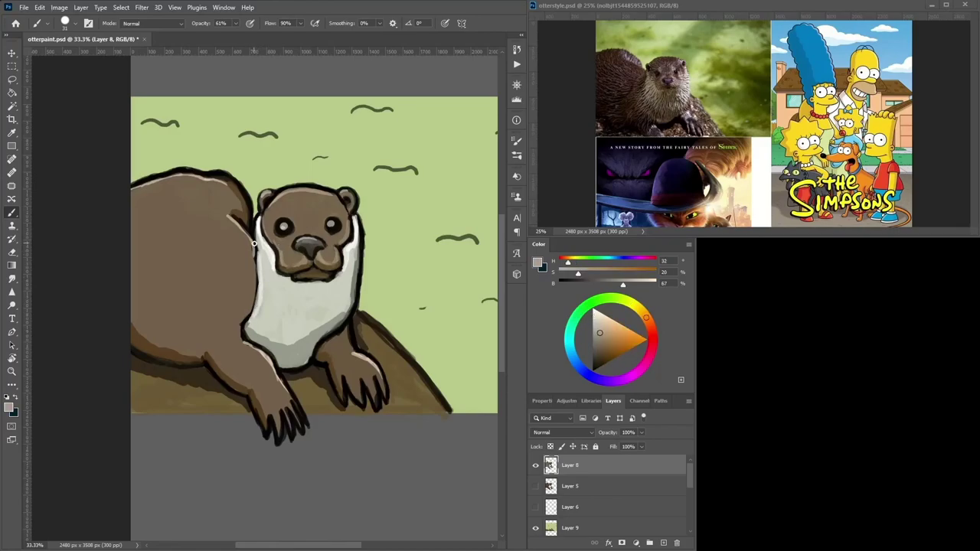
left_click(258, 276, "alt")
left_click(244, 329, "alt")
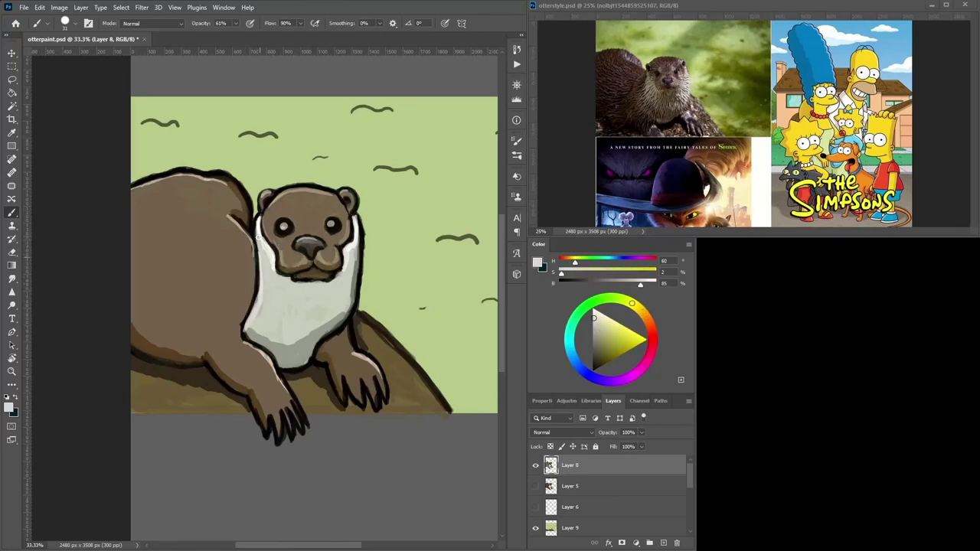
key("ctrl+minus")
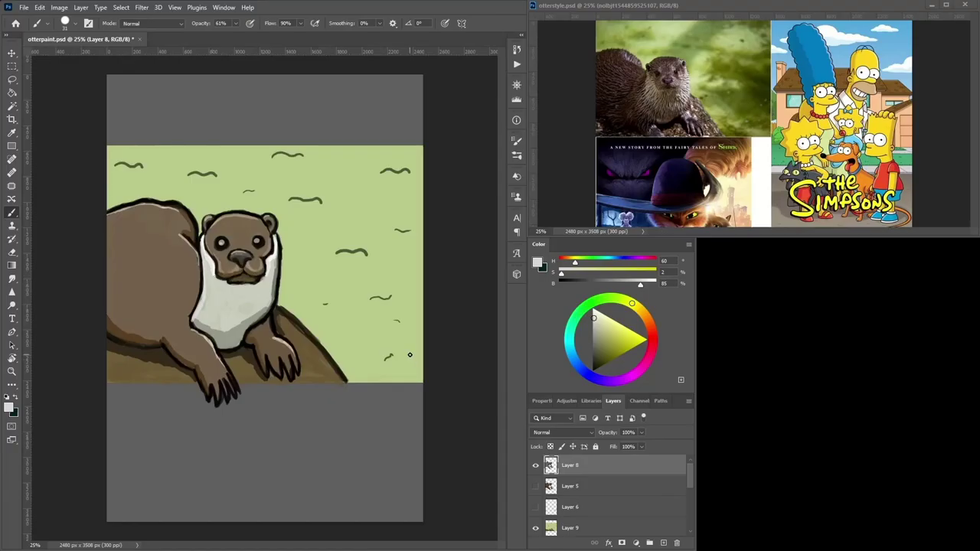